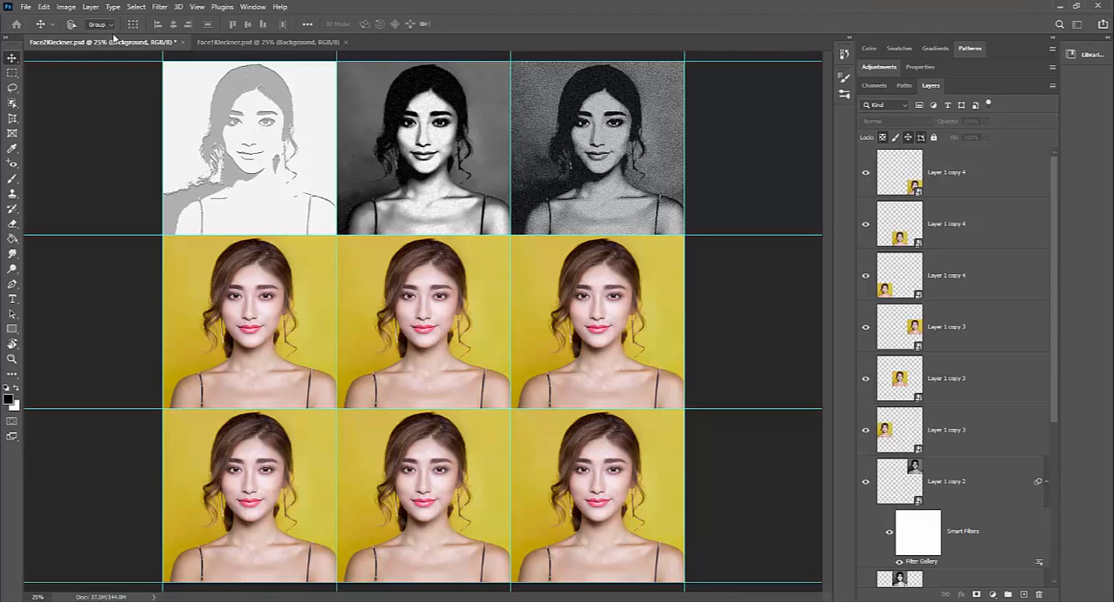
# - Compare Face2Kleckner.psd with the unfiltered Face1Kleckner.psd and look through the three filtered layers in Face2Kleckner.psd
pyautogui.click(235, 42)
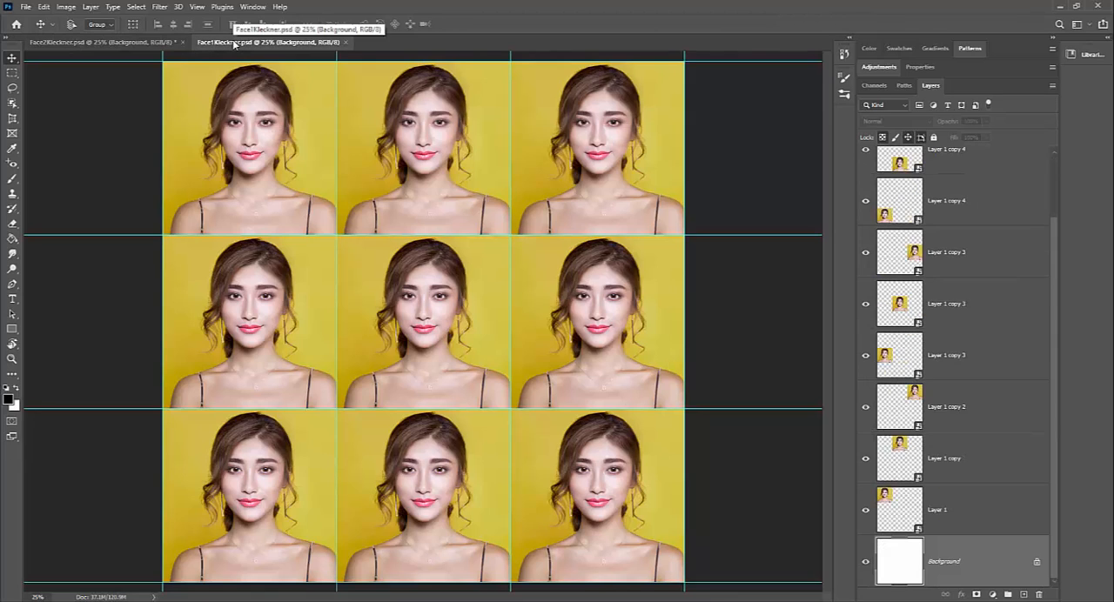
pyautogui.click(102, 43)
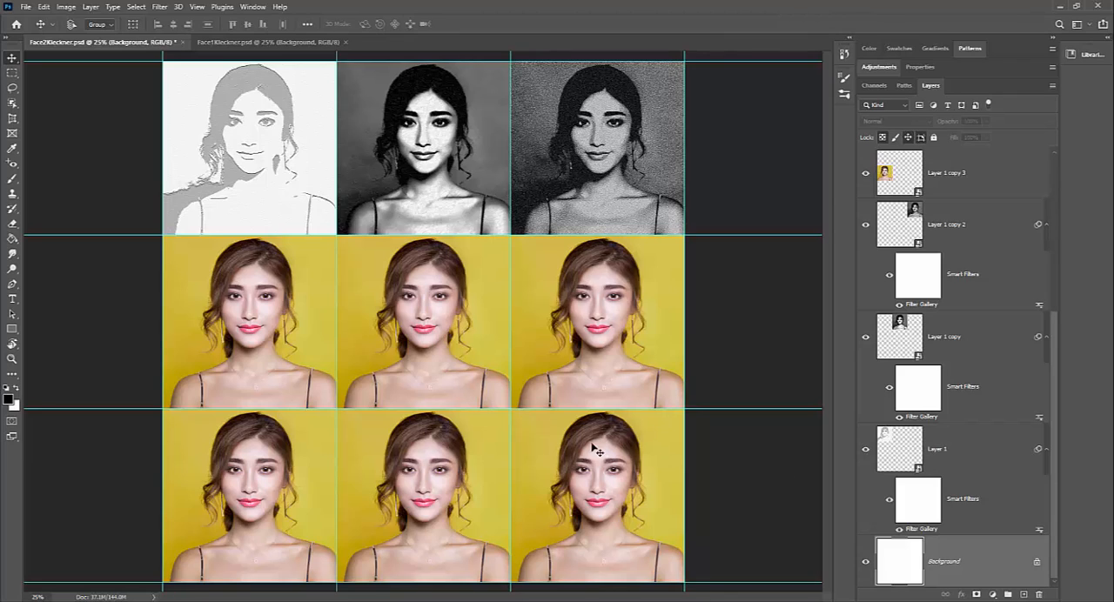
pyautogui.click(982, 447)
pyautogui.click(984, 347)
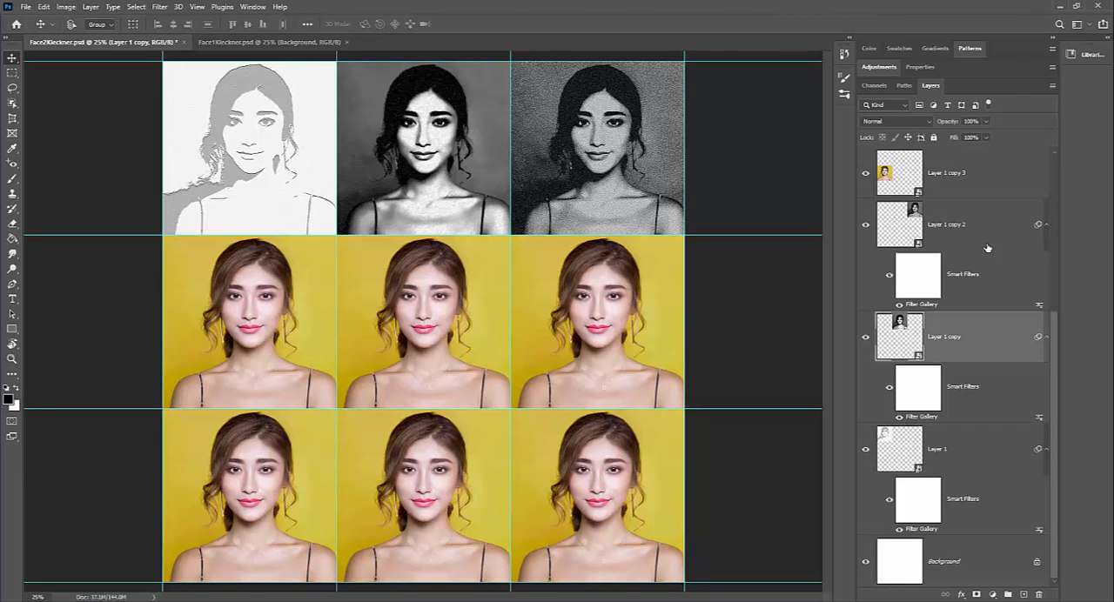
pyautogui.click(988, 230)
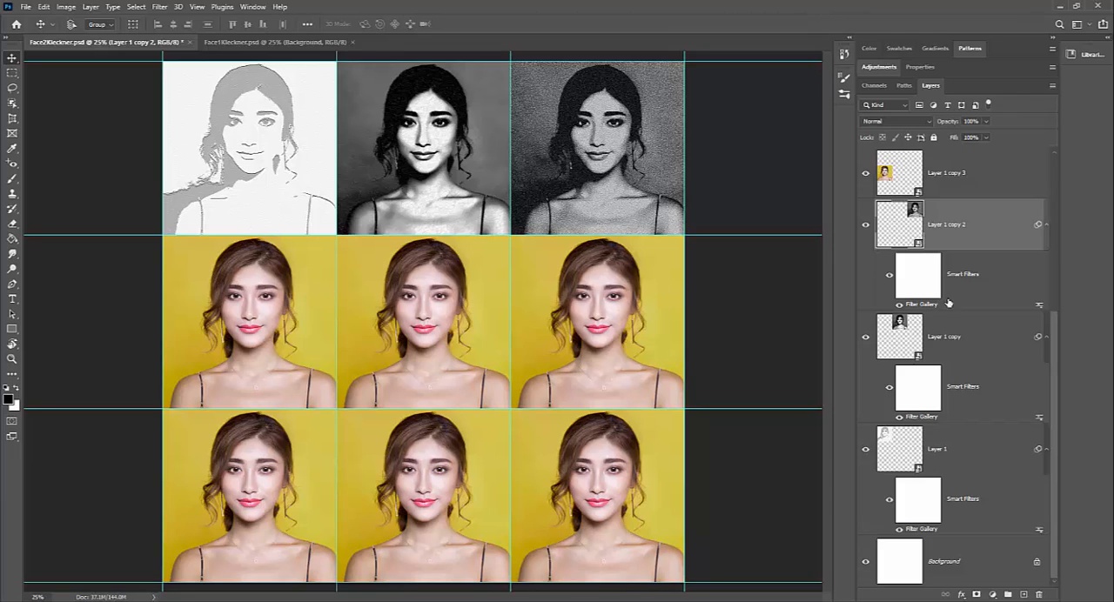
# - Toggle the Filter Gallery effect on Layer 1 copy 2 off and back on to compare the portrait with and without it
pyautogui.click(922, 284)
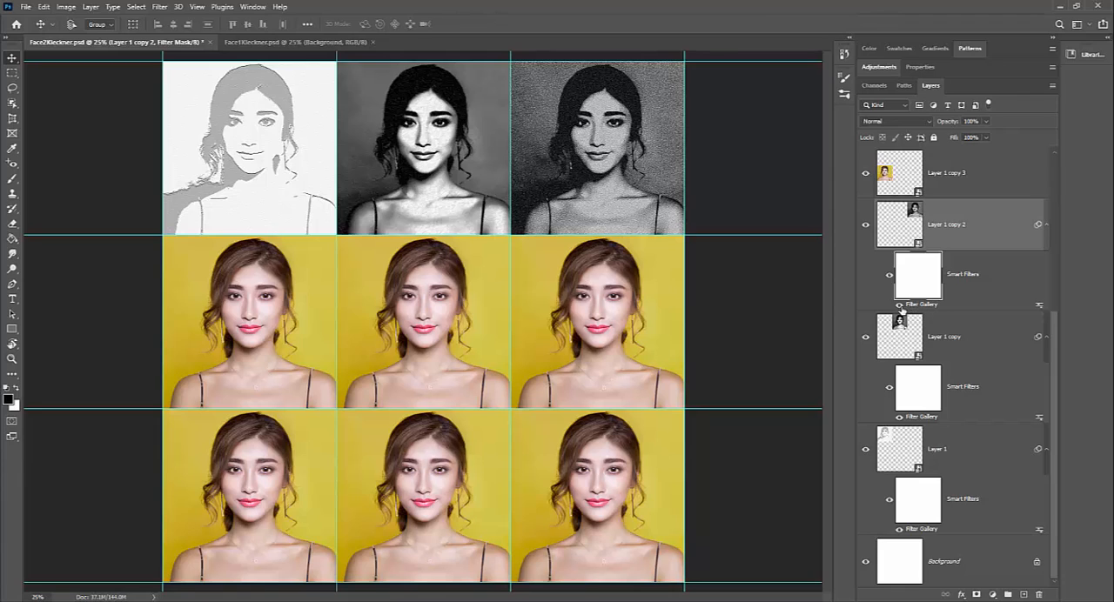
pyautogui.click(901, 305)
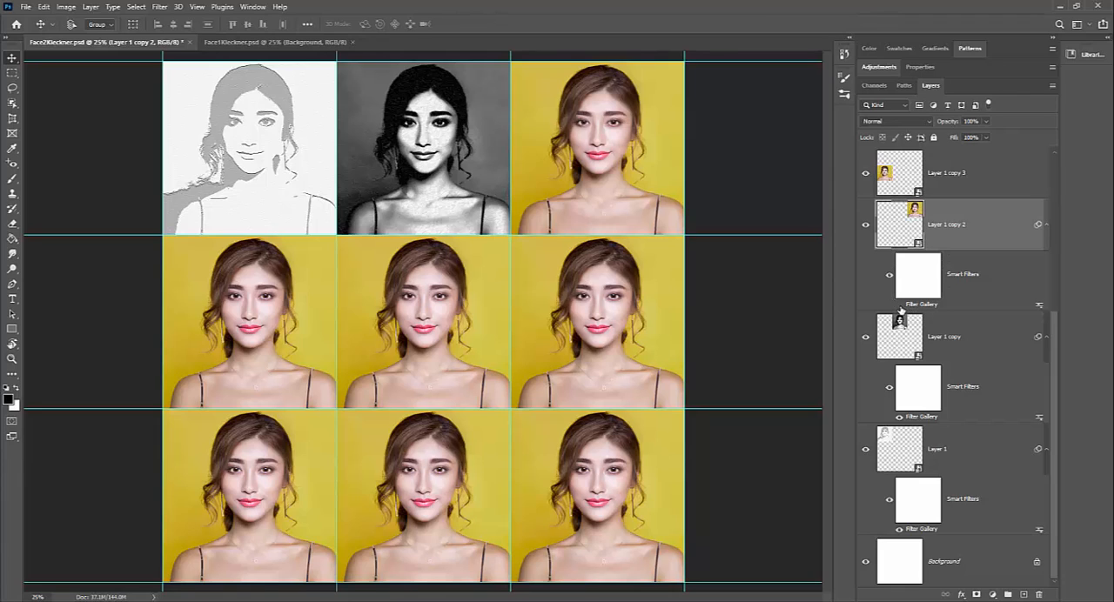
pyautogui.click(900, 305)
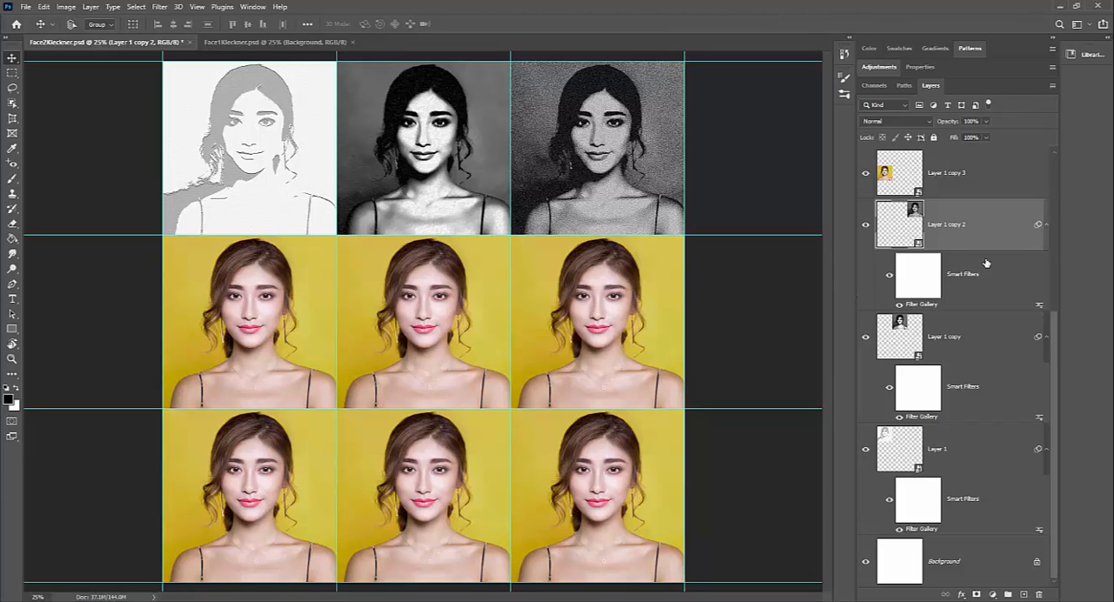
# - Collapse and re-expand the smart filter entries under the three filtered layers
pyautogui.click(1048, 228)
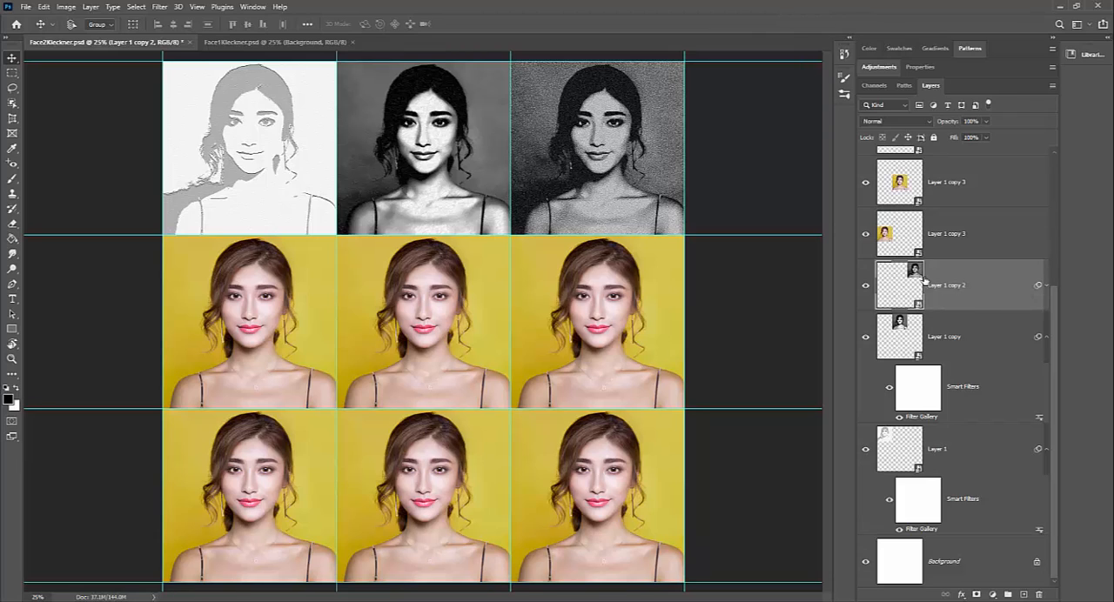
pyautogui.click(1048, 339)
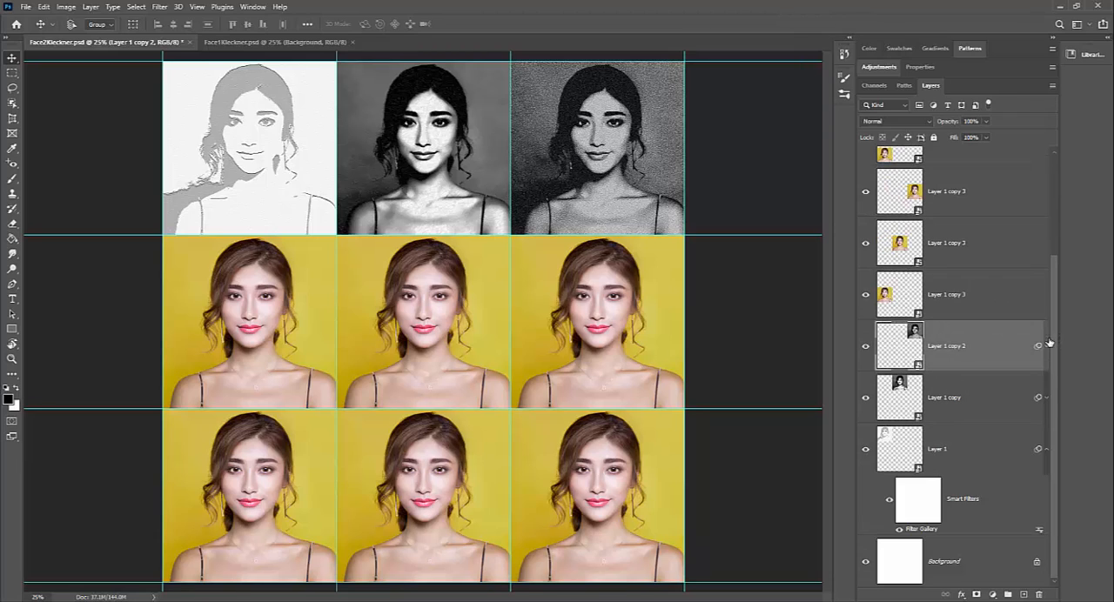
pyautogui.click(1044, 449)
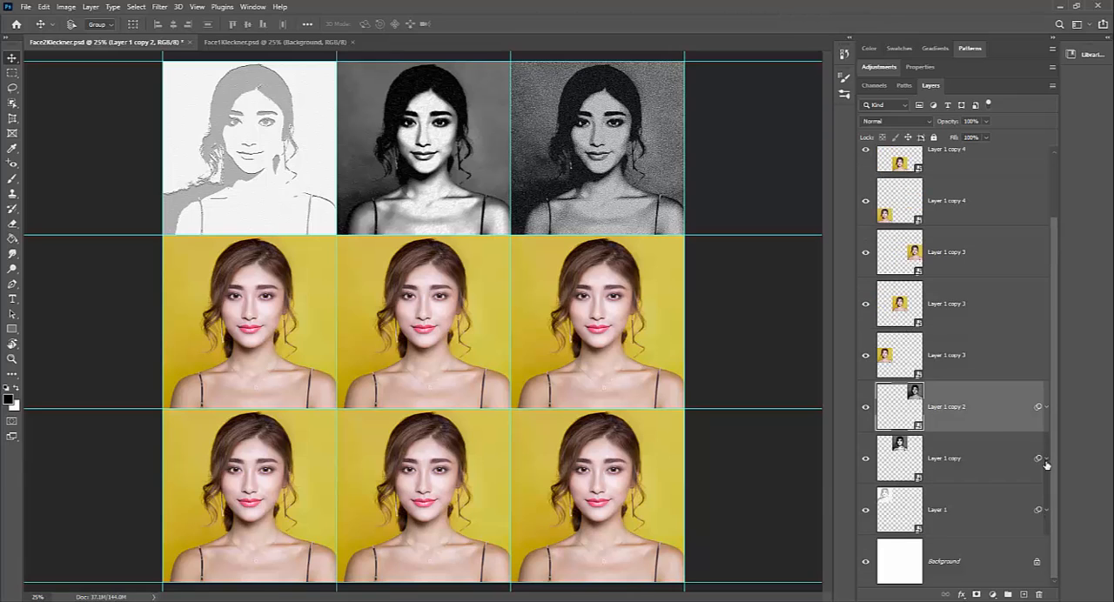
pyautogui.click(1046, 511)
pyautogui.click(1049, 458)
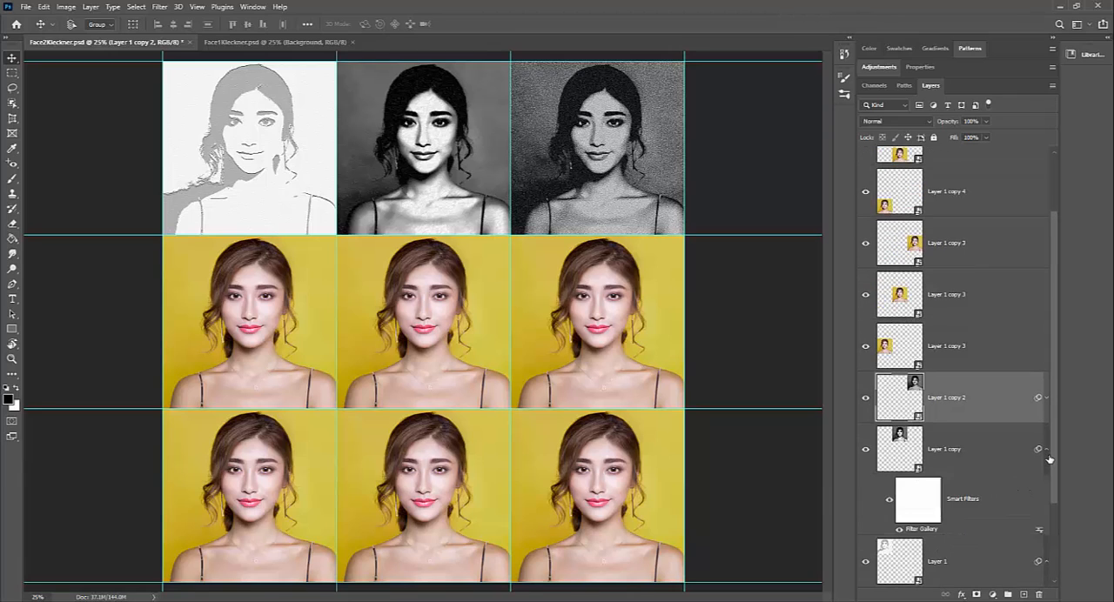
pyautogui.click(1046, 397)
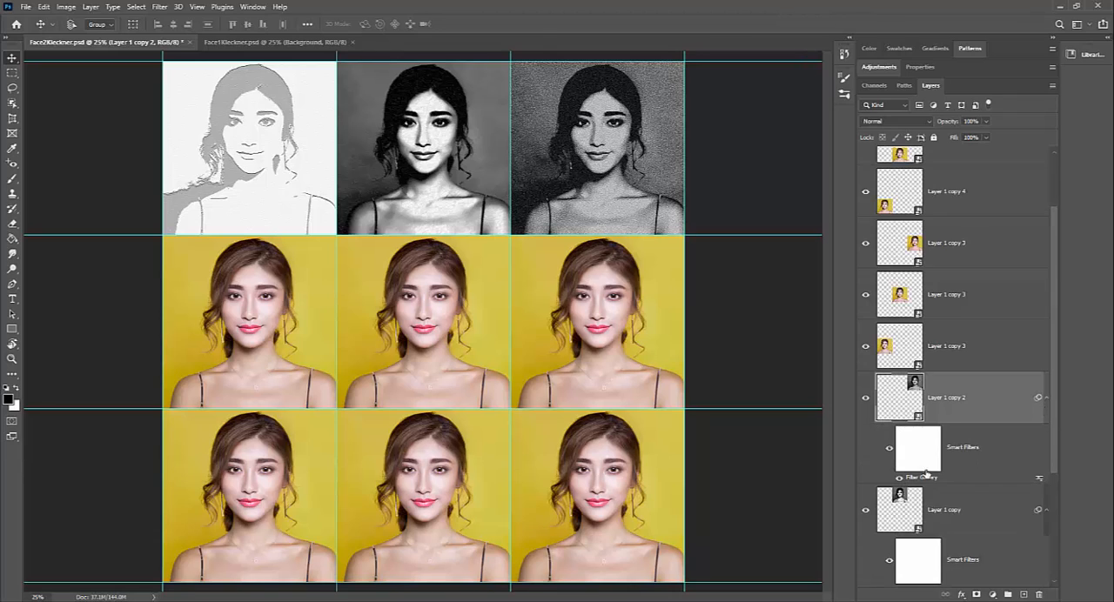
# - Reopen the Filter Gallery settings of Layer 1 copy 2 to review its Reticulation filter, and accept them
pyautogui.scroll(-2, 937, 475)
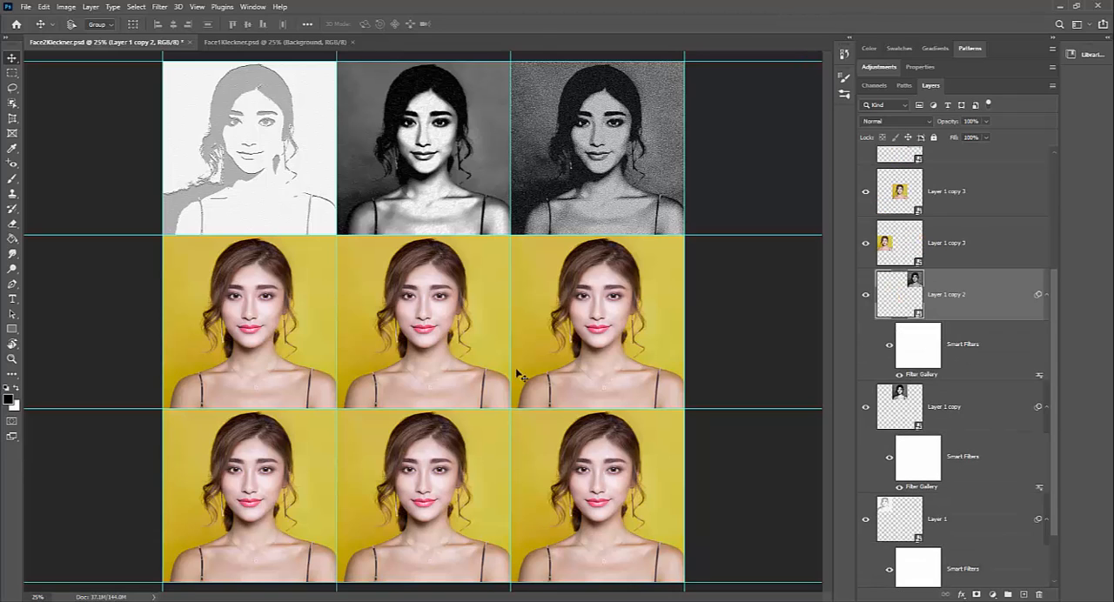
pyautogui.doubleClick(929, 376)
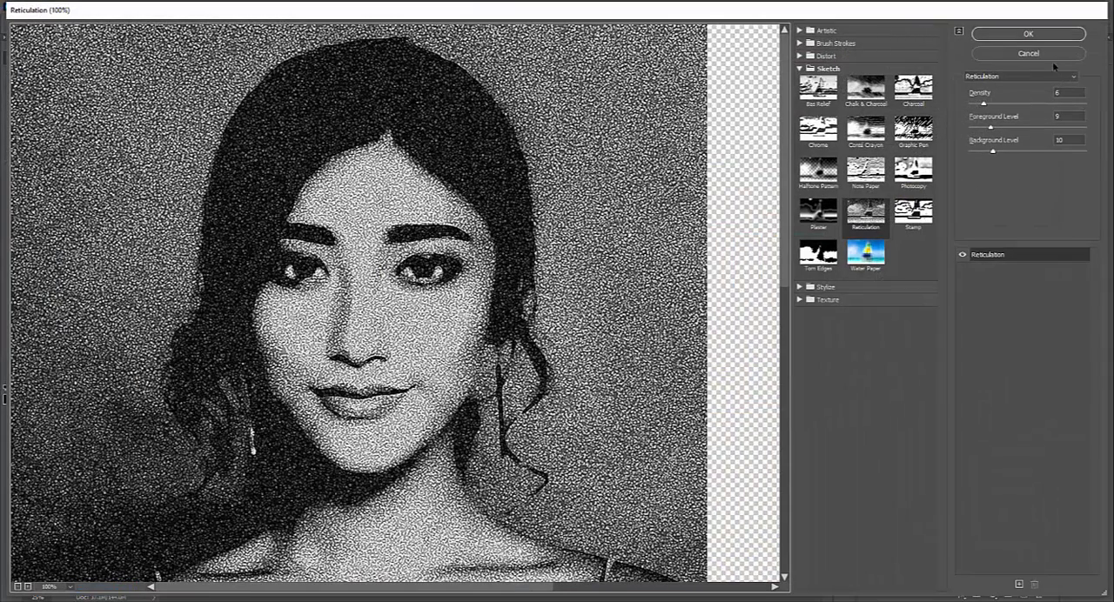
pyautogui.click(1028, 34)
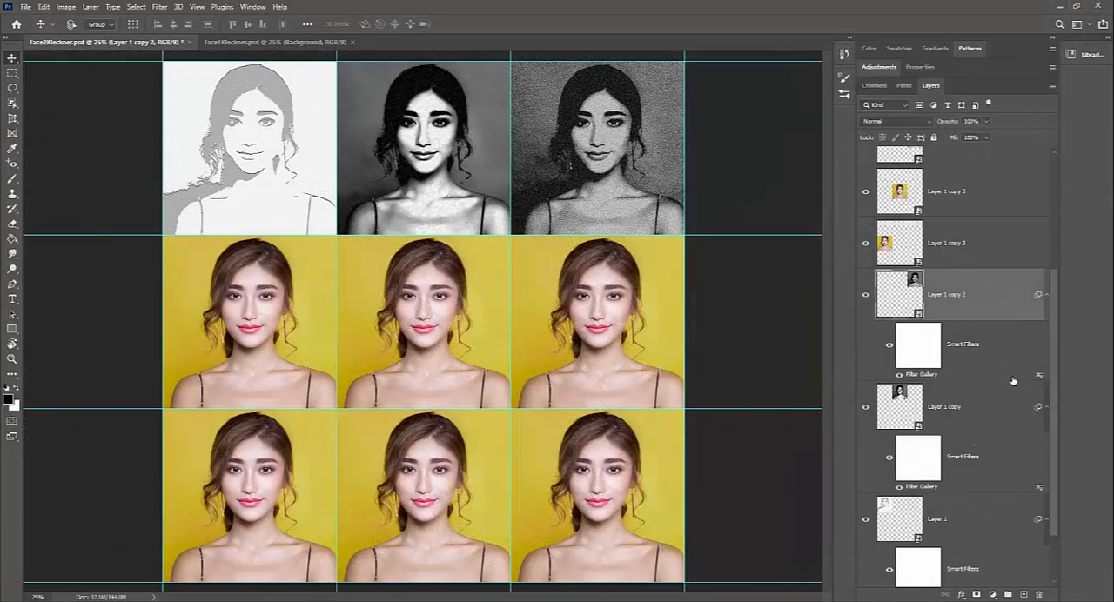
# - Select the topmost layer, Layer 1 copy 4, and toggle its visibility to identify its portrait in the grid
pyautogui.scroll(4, 964, 427)
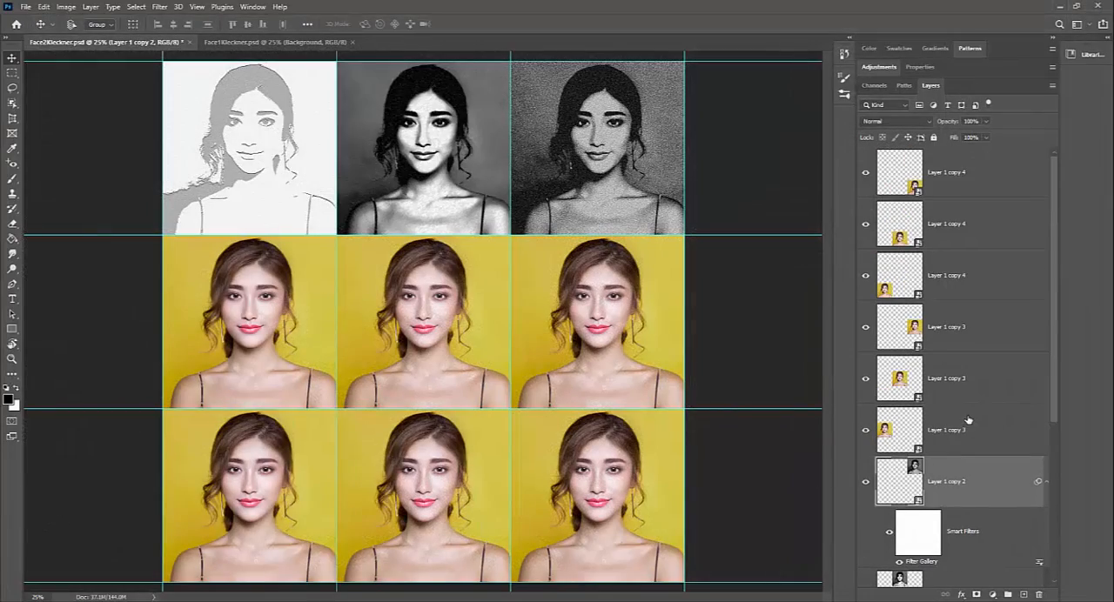
pyautogui.click(967, 178)
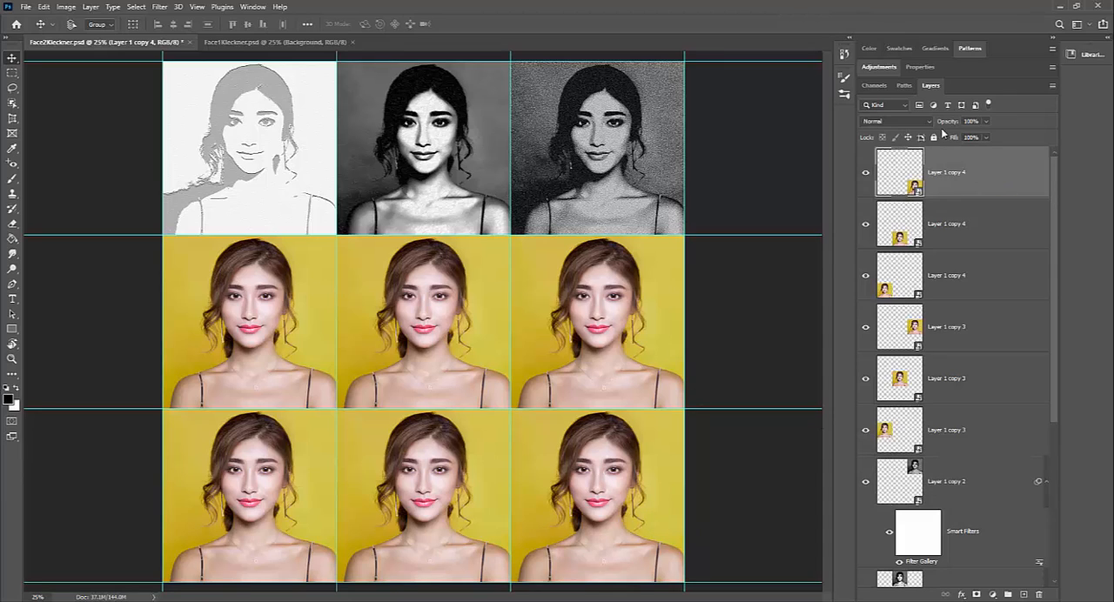
pyautogui.click(881, 68)
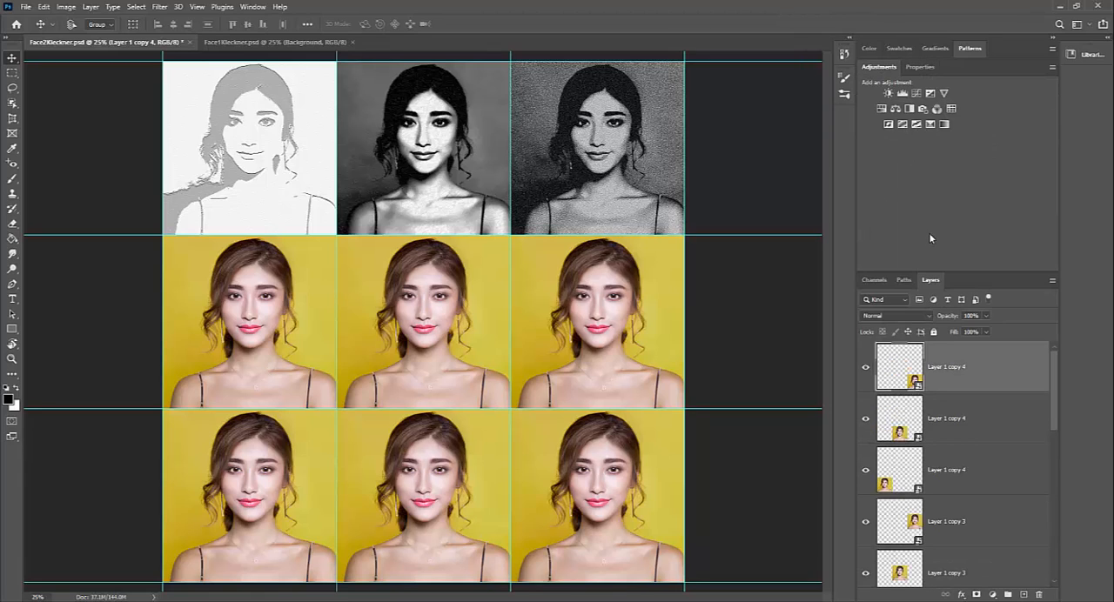
pyautogui.click(878, 67)
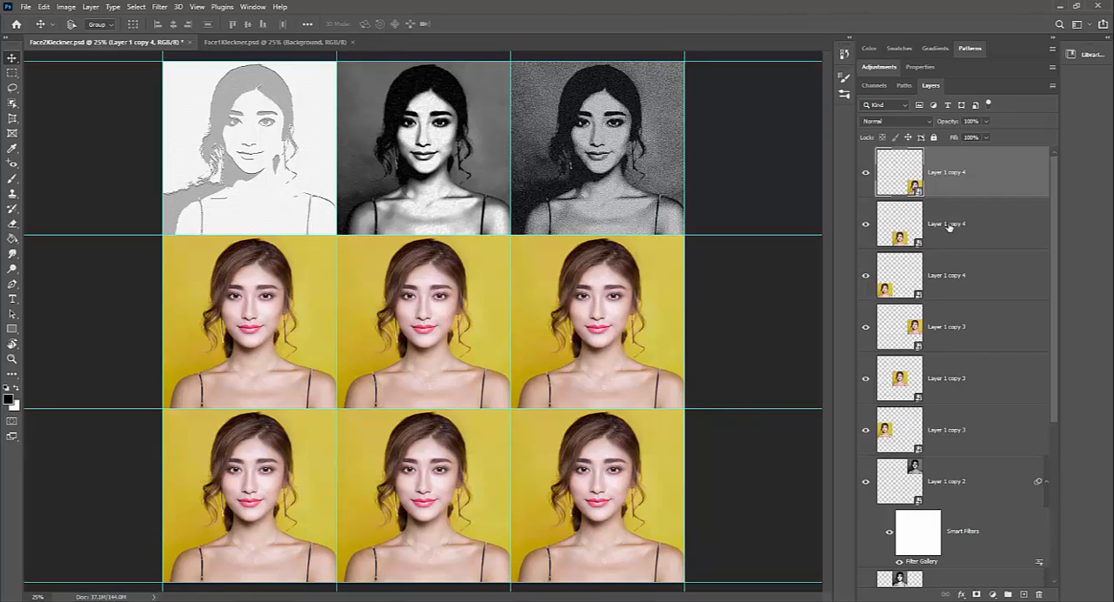
pyautogui.click(864, 175)
pyautogui.click(864, 175)
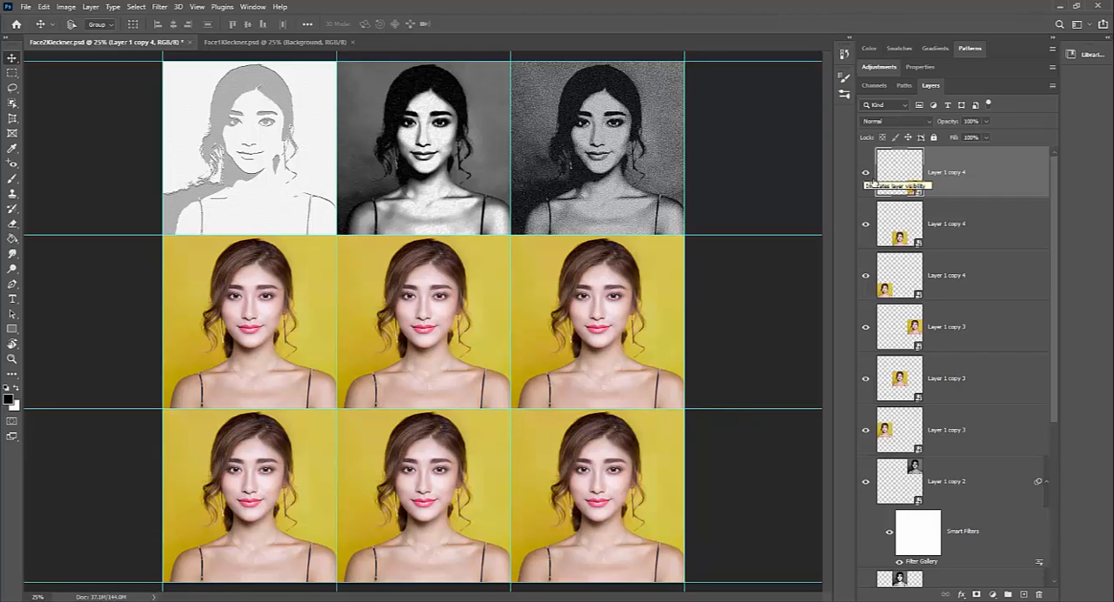
# - Open the Filter Gallery for the selected layer and preview the Craquelure texture filter
pyautogui.click(160, 8)
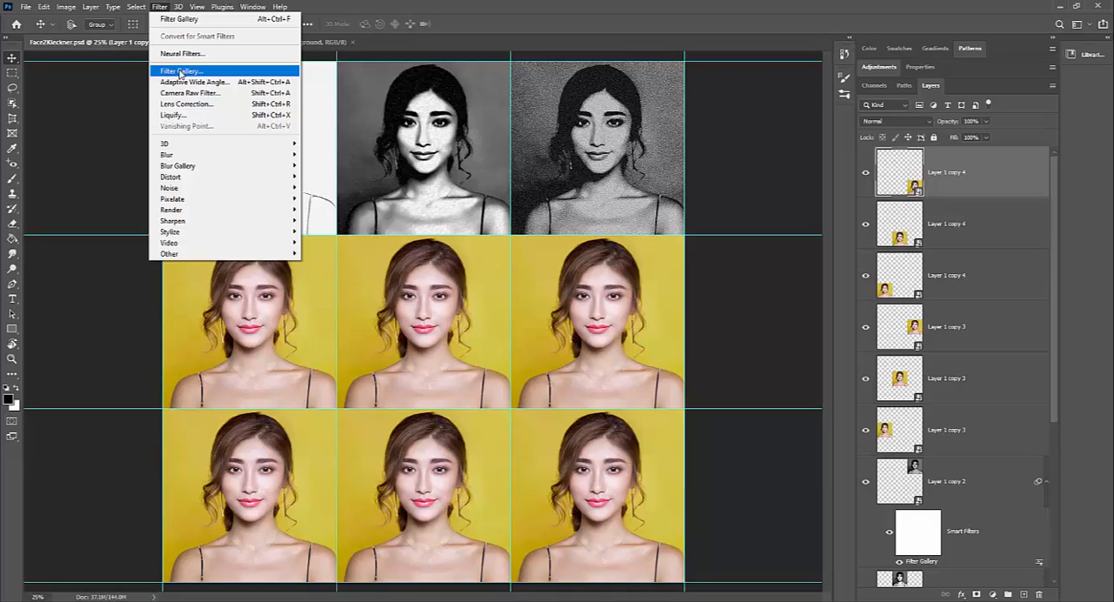
pyautogui.click(180, 73)
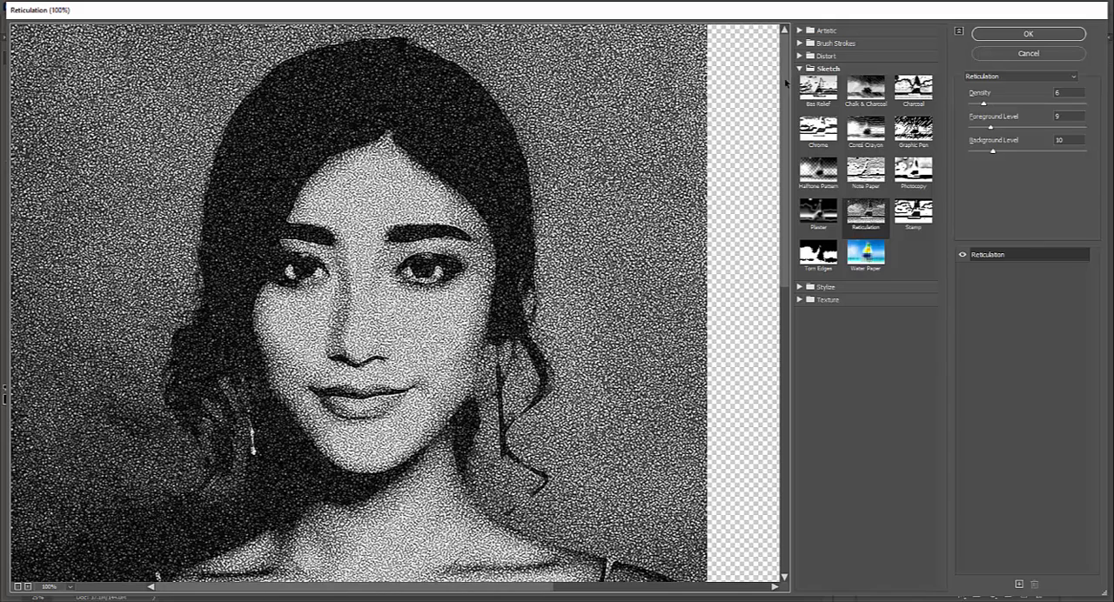
pyautogui.click(800, 70)
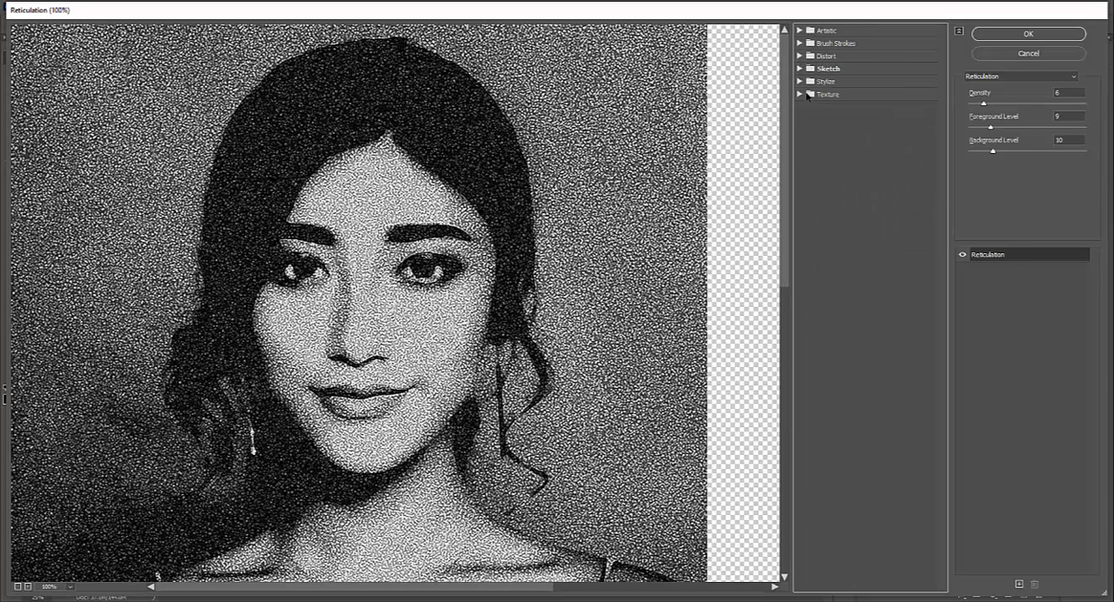
pyautogui.click(806, 95)
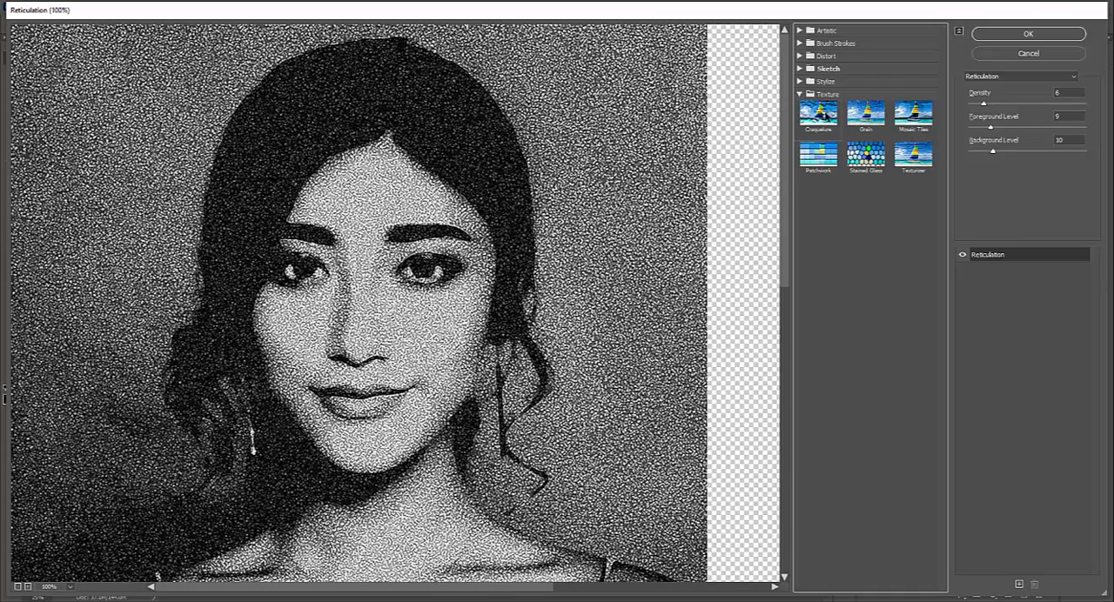
pyautogui.click(818, 111)
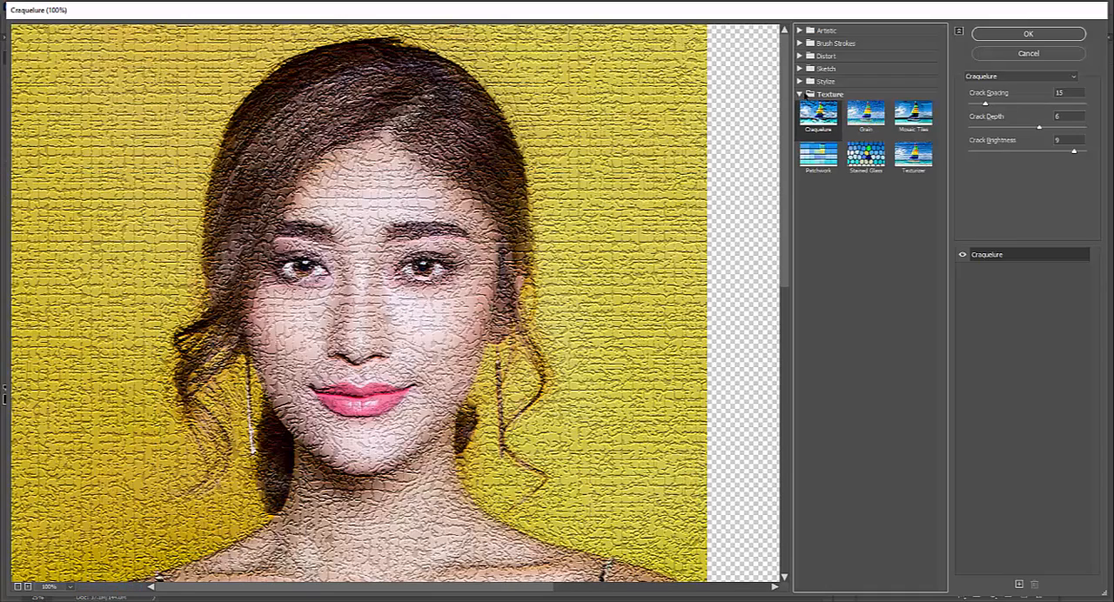
# - Switch to the Conté Crayon sketch filter with foreground level 13, background level 3 and scaling 147%
pyautogui.click(800, 95)
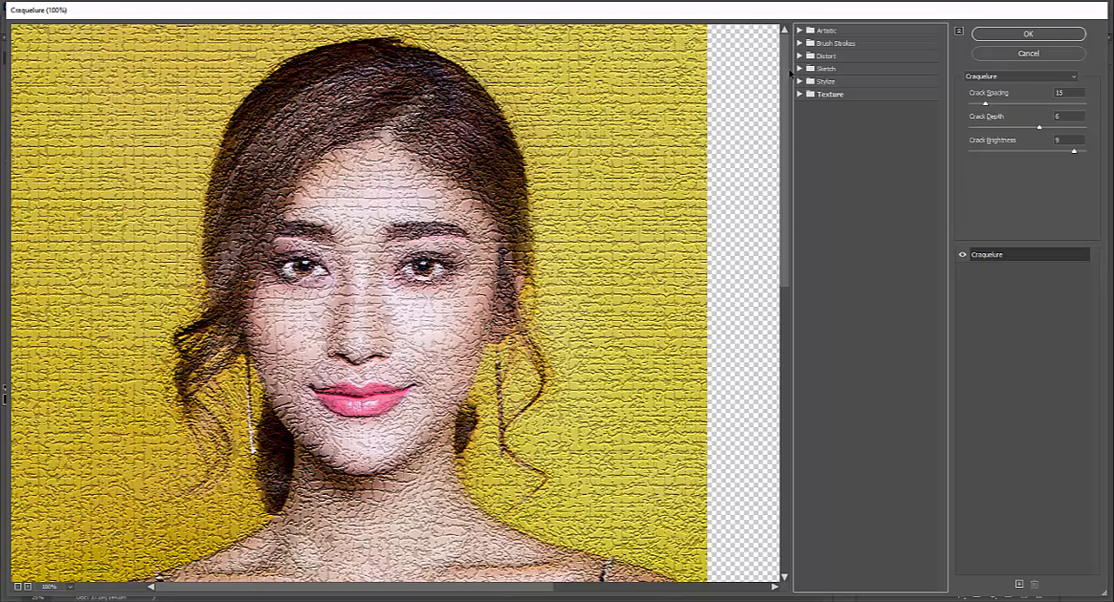
pyautogui.click(800, 70)
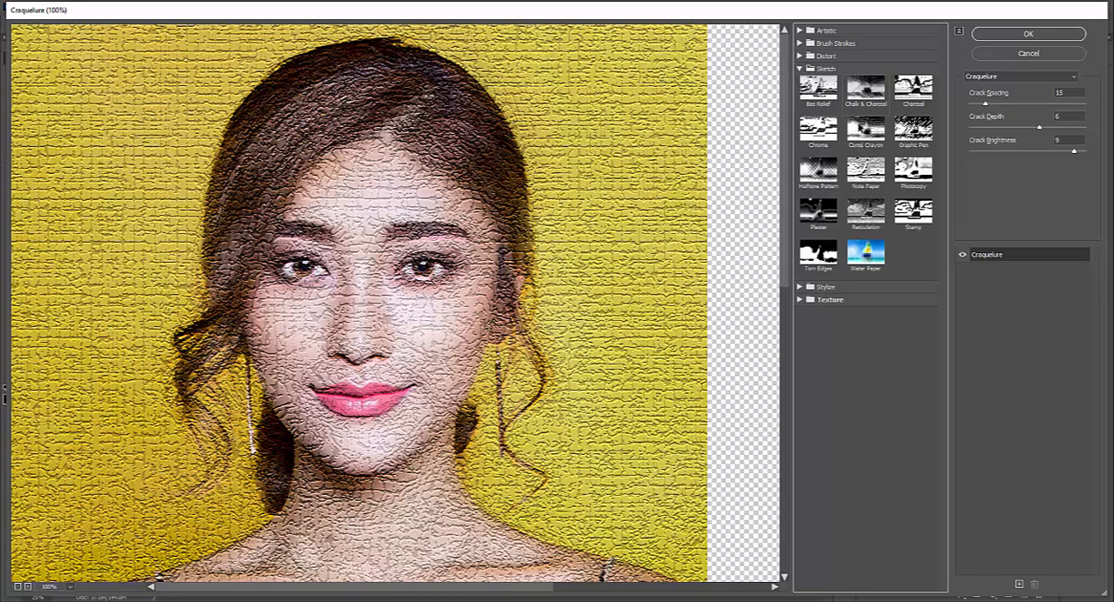
pyautogui.click(867, 132)
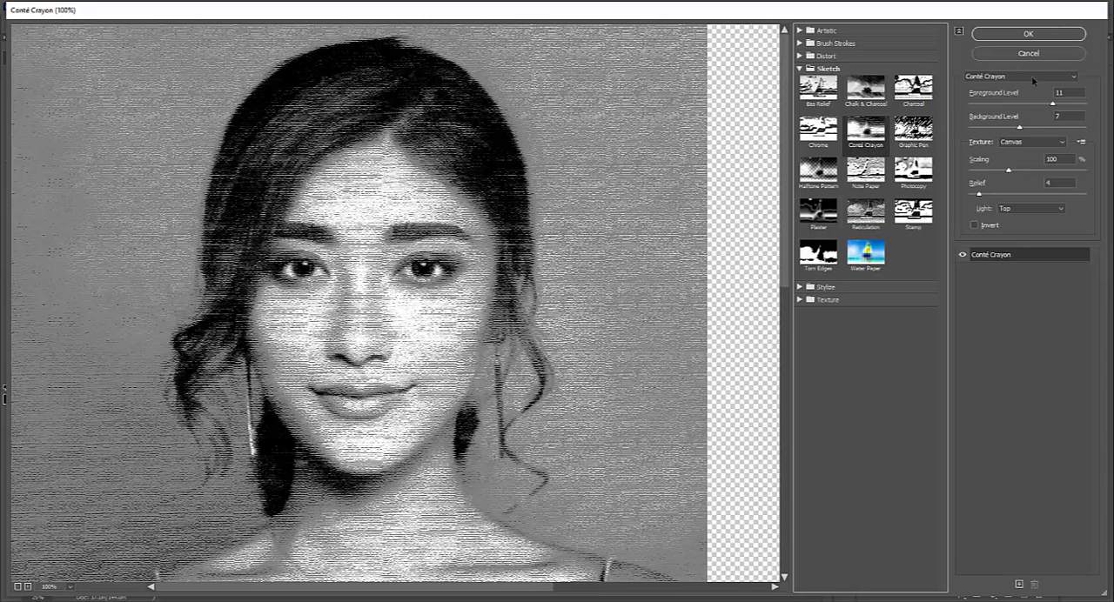
pyautogui.moveTo(1055, 103); pyautogui.dragTo(988, 132)
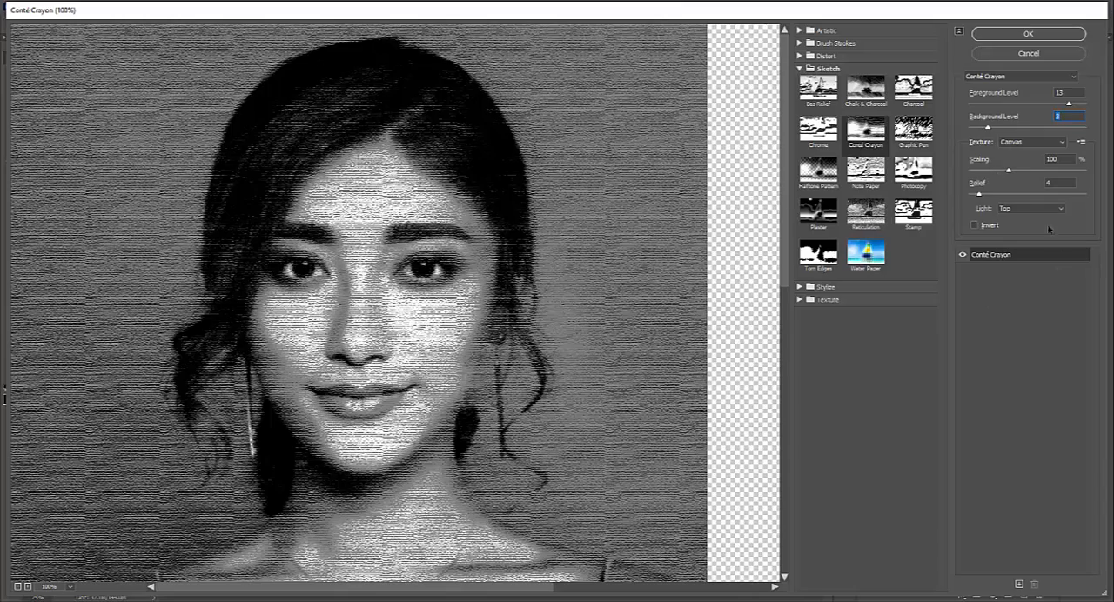
pyautogui.moveTo(1009, 170); pyautogui.dragTo(1046, 178)
# - Set the Conté Crayon texture to Sandstone with relief 4 and light from Top, and apply the filter
pyautogui.click(1044, 142)
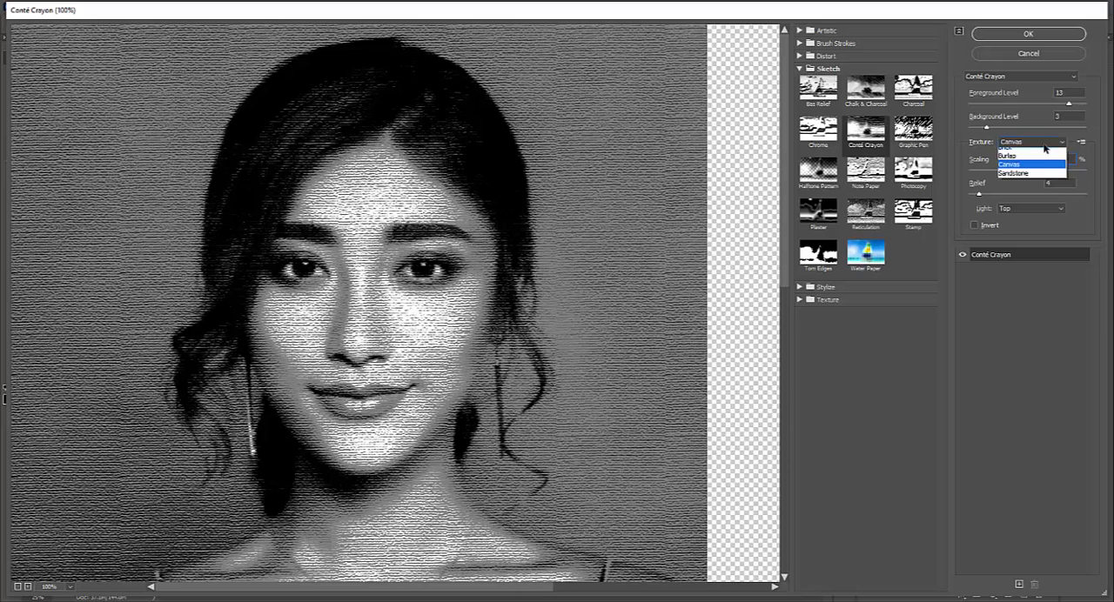
pyautogui.click(1024, 169)
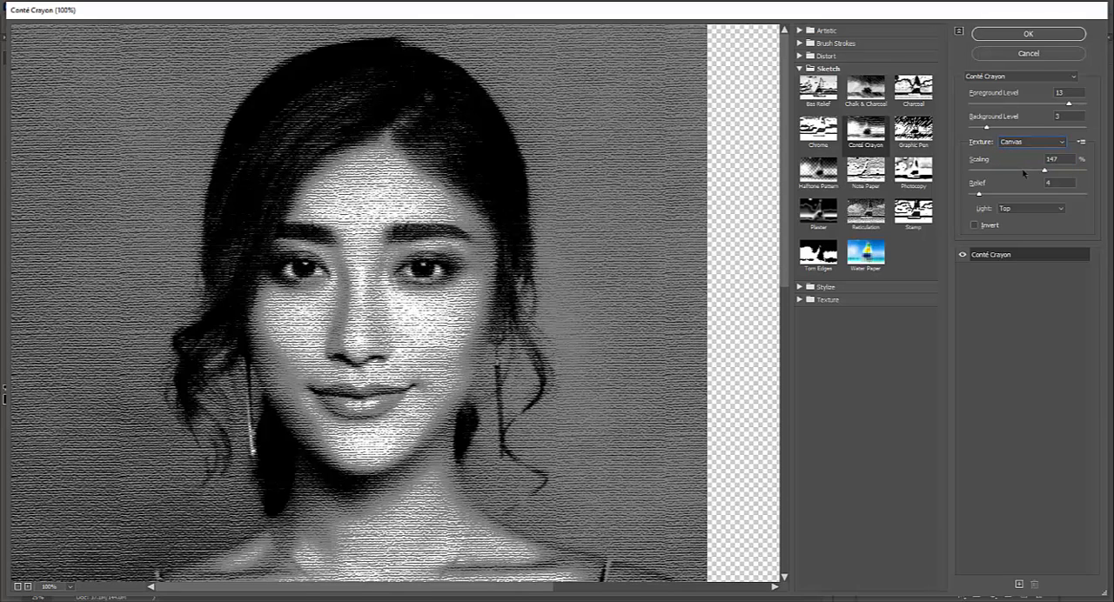
pyautogui.click(1028, 145)
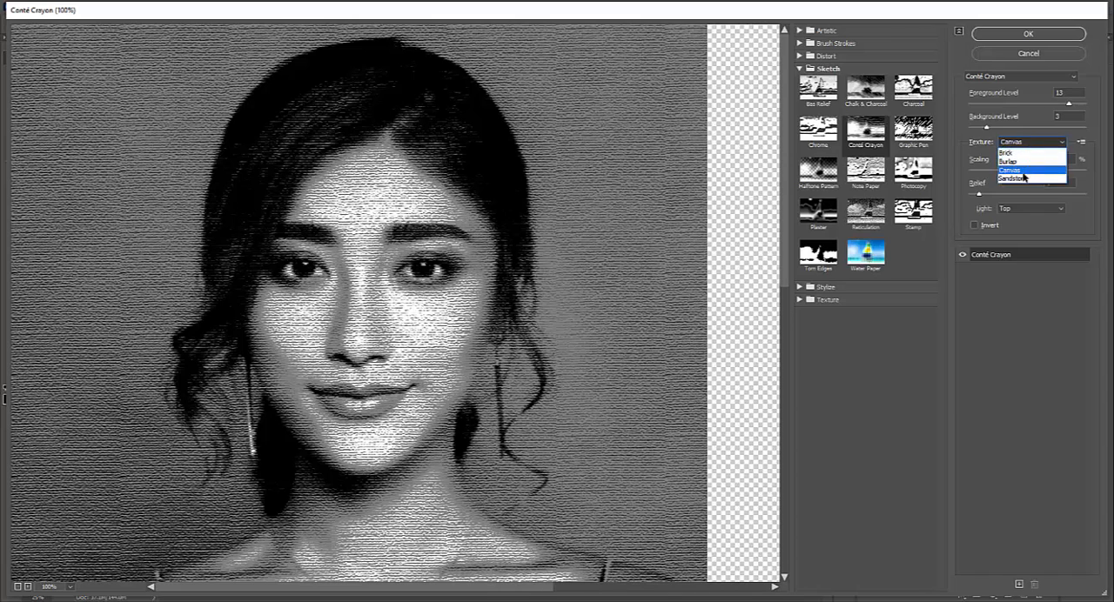
pyautogui.click(1020, 179)
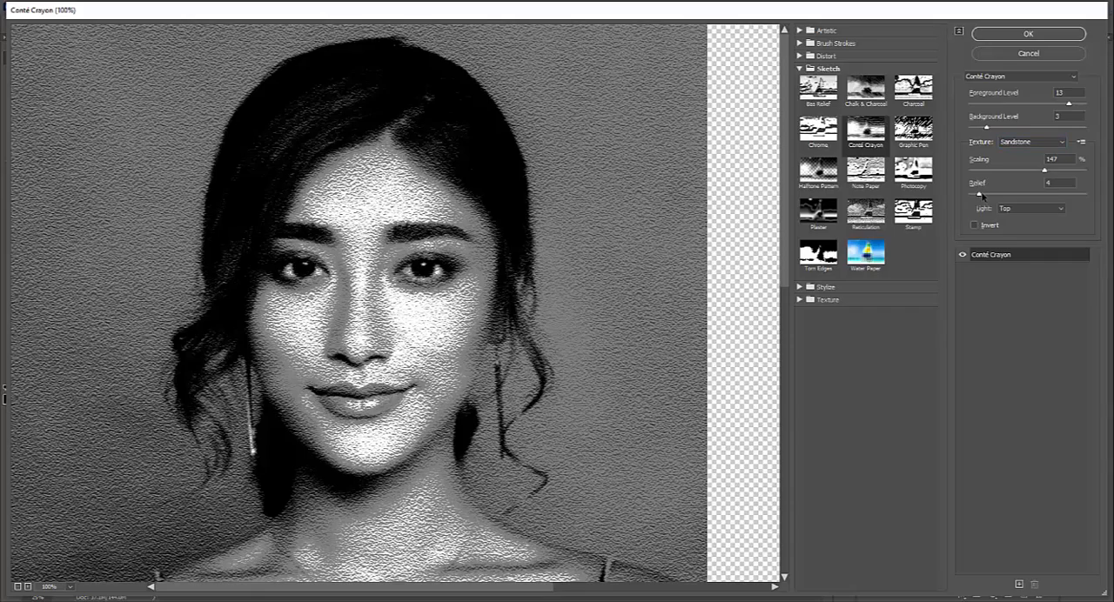
pyautogui.moveTo(982, 195)
pyautogui.mouseDown()
pyautogui.moveTo(1066, 196)
pyautogui.moveTo(978, 197)
pyautogui.mouseUp()
pyautogui.click(1058, 211)
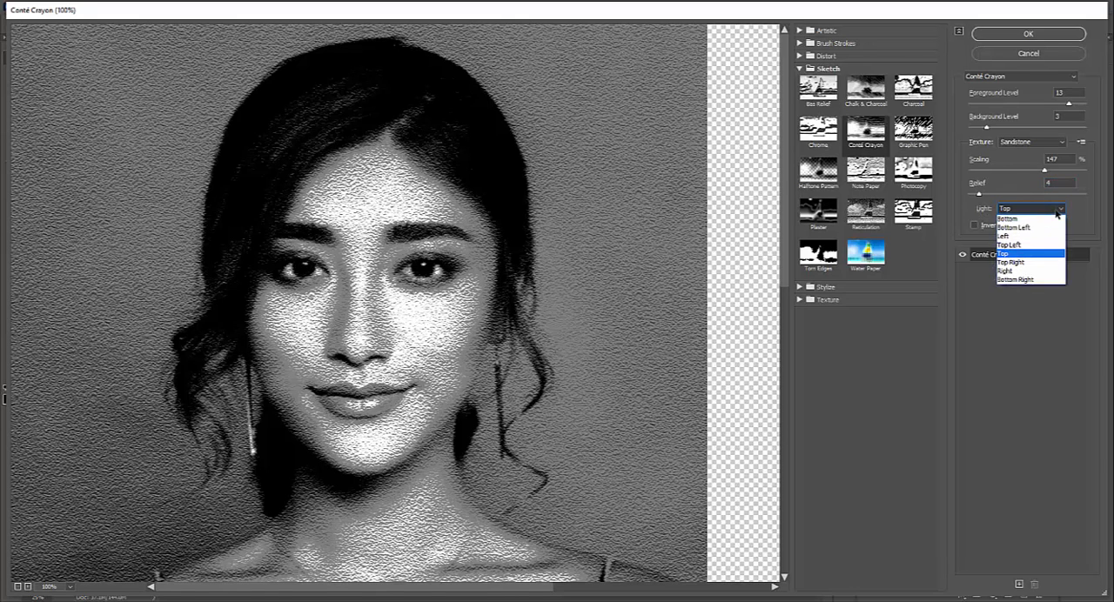
pyautogui.click(1073, 214)
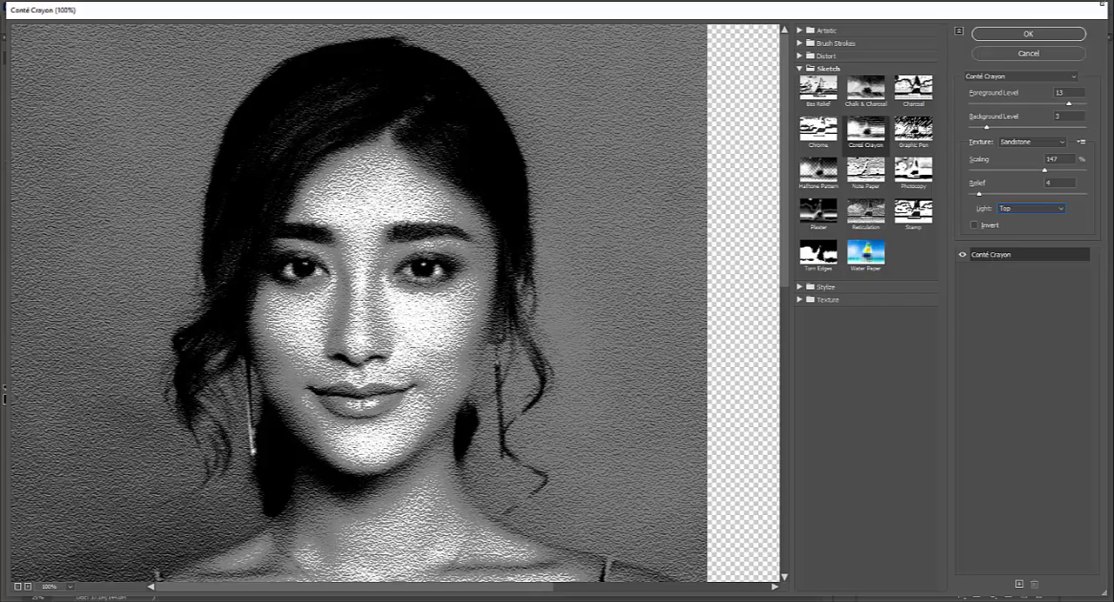
pyautogui.click(1029, 34)
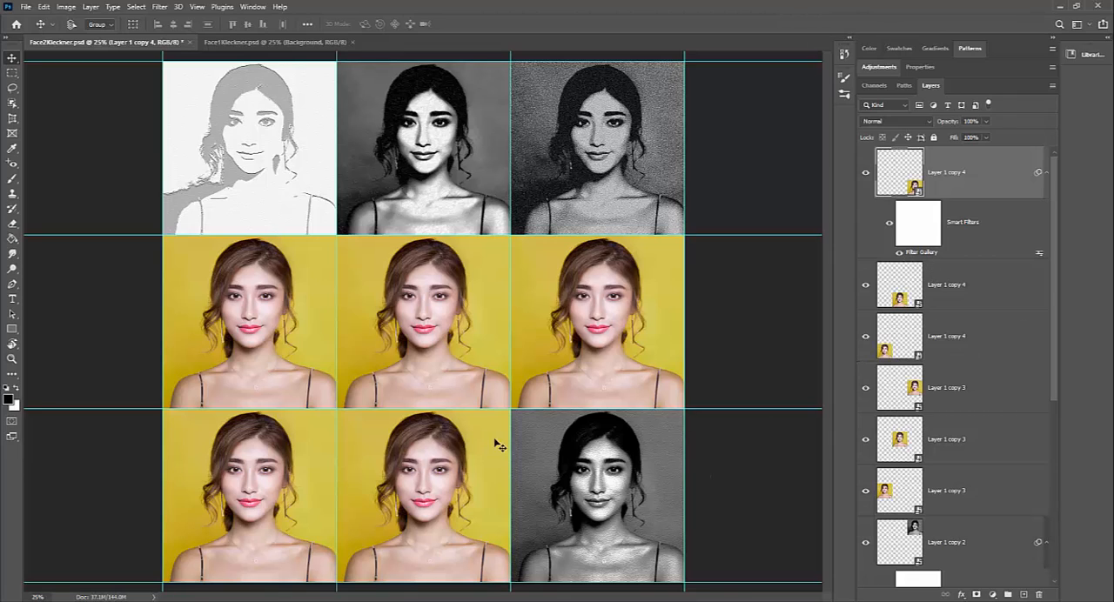
# - Reopen the topmost layer's Filter Gallery smart filter to review its Conté Crayon settings, and close it without changes
pyautogui.doubleClick(924, 253)
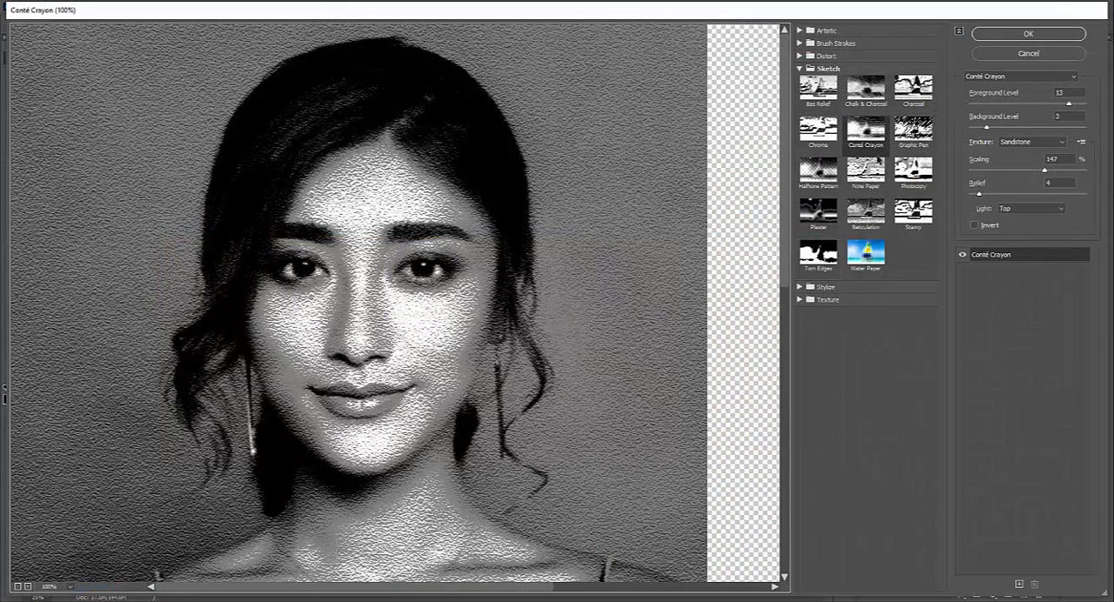
pyautogui.click(1012, 54)
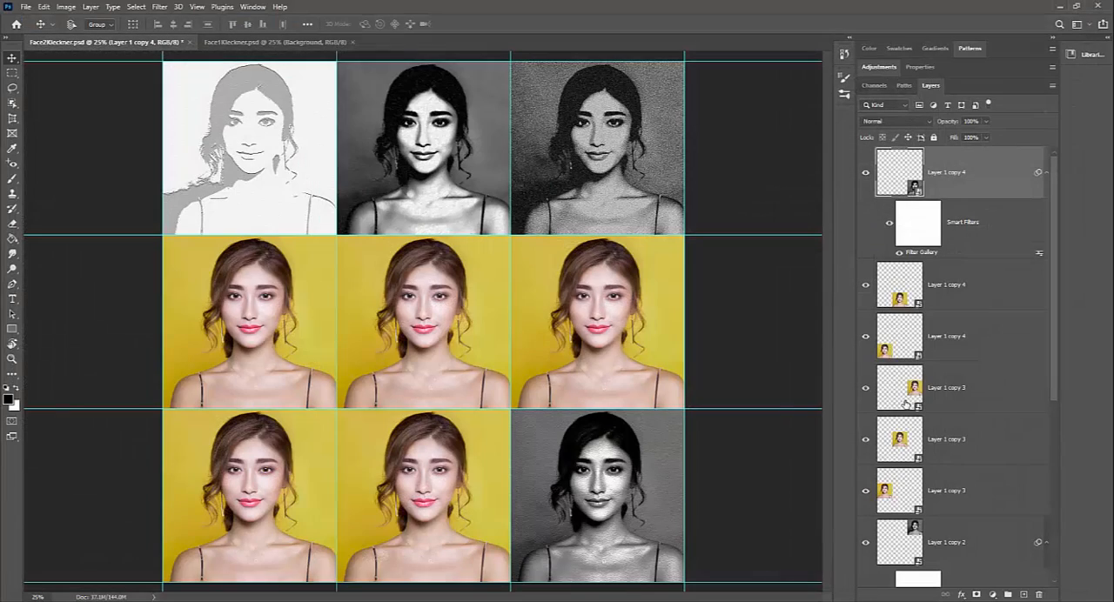
# - Select the Layer 1 copy 3 layer just above Layer 1 copy 2, and collapse the smart filter lists of the three layers beneath it
pyautogui.click(977, 496)
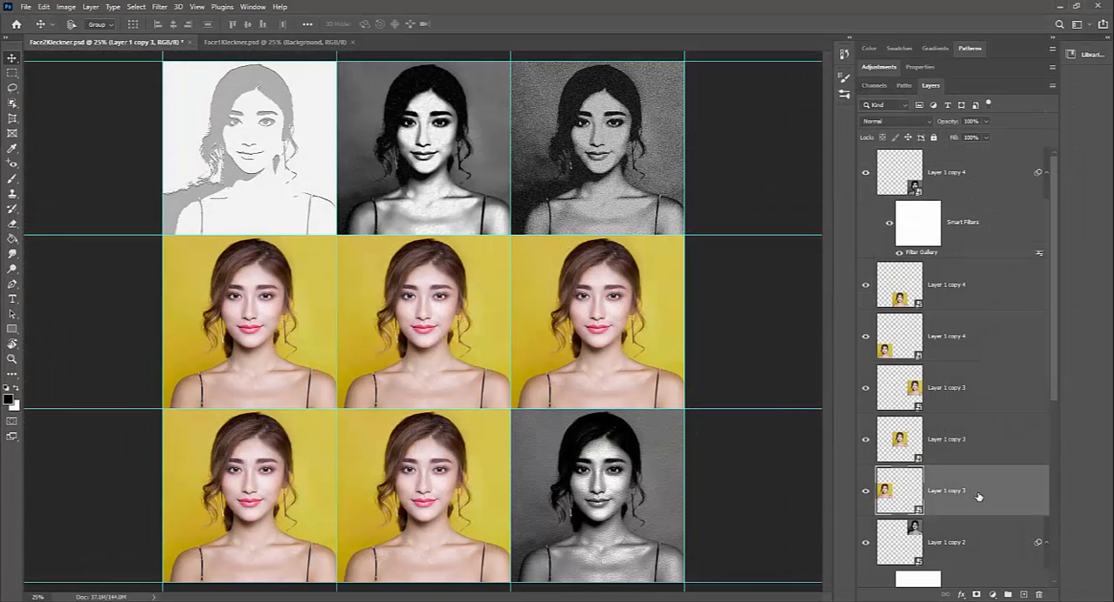
pyautogui.scroll(-3, 977, 505)
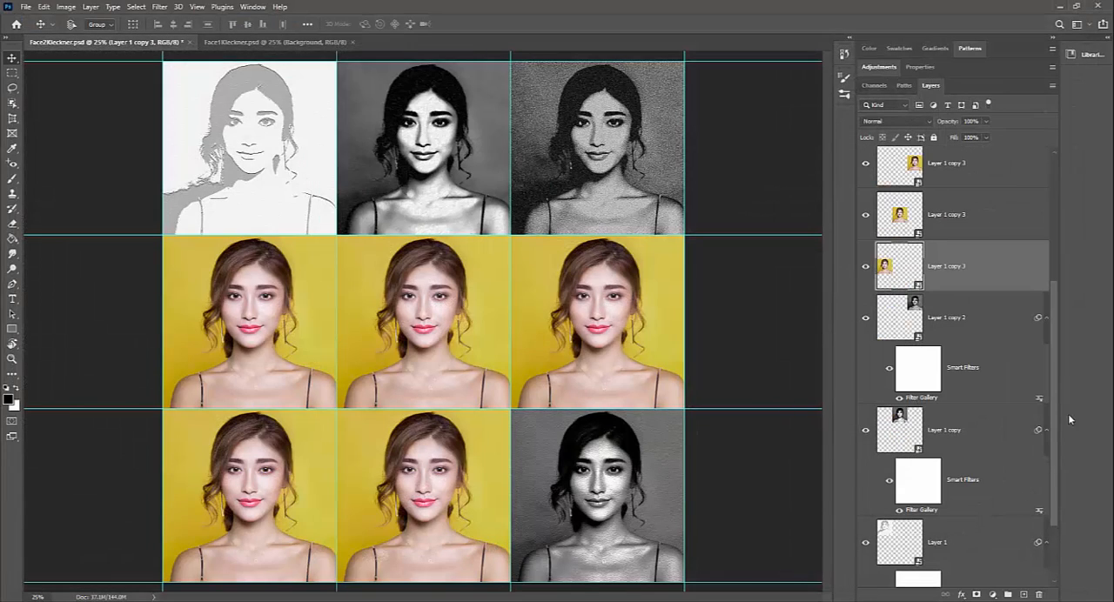
pyautogui.click(1046, 319)
pyautogui.click(1046, 369)
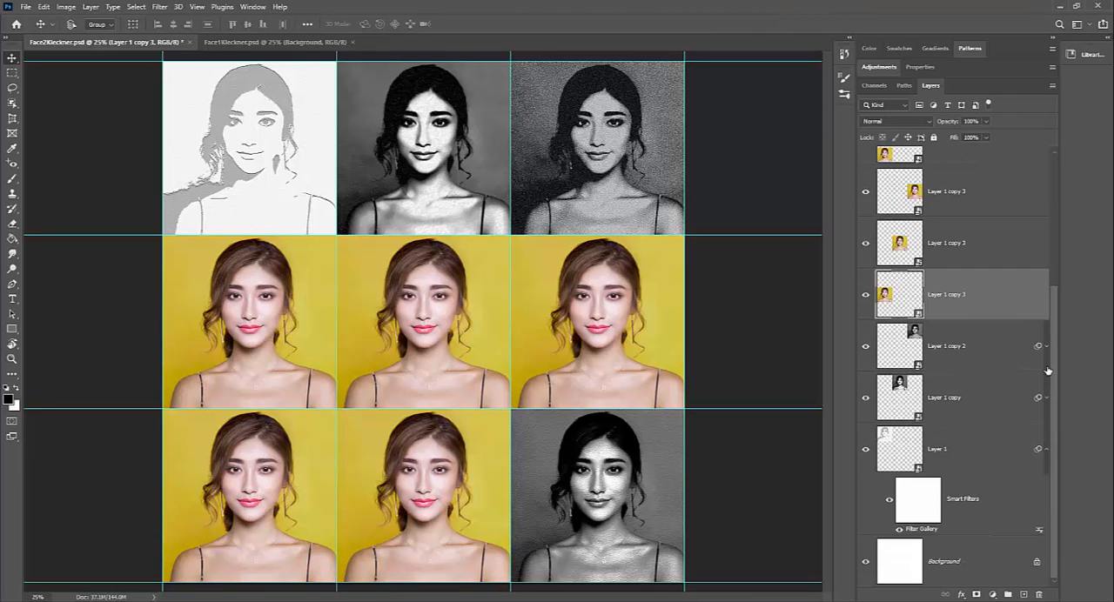
pyautogui.click(1047, 450)
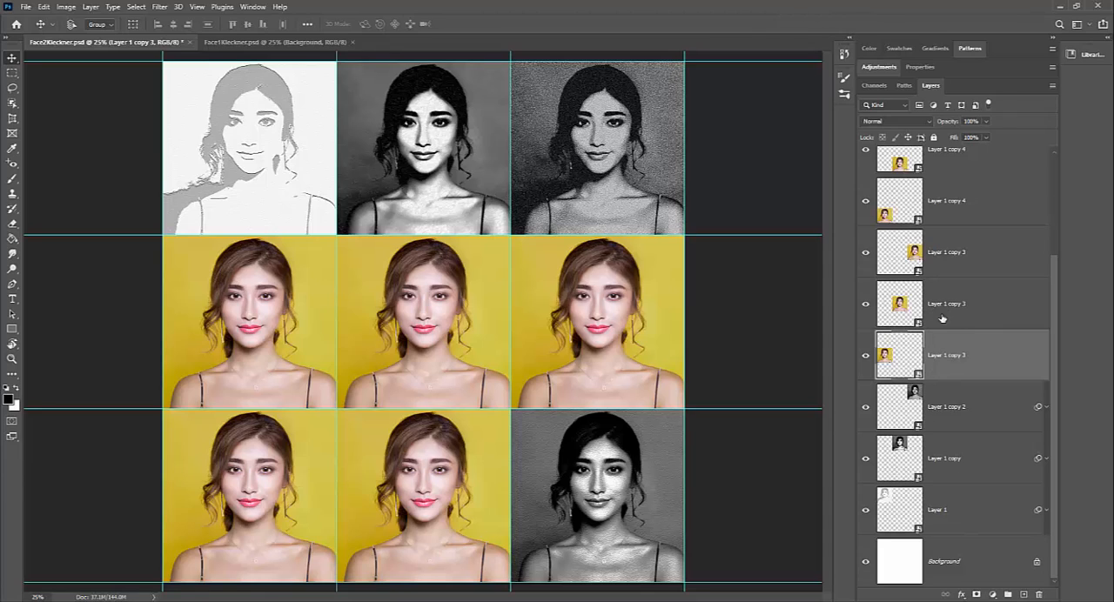
# - Toggle the selected layer's visibility repeatedly to identify its portrait in the grid, leaving it shown
pyautogui.click(866, 357)
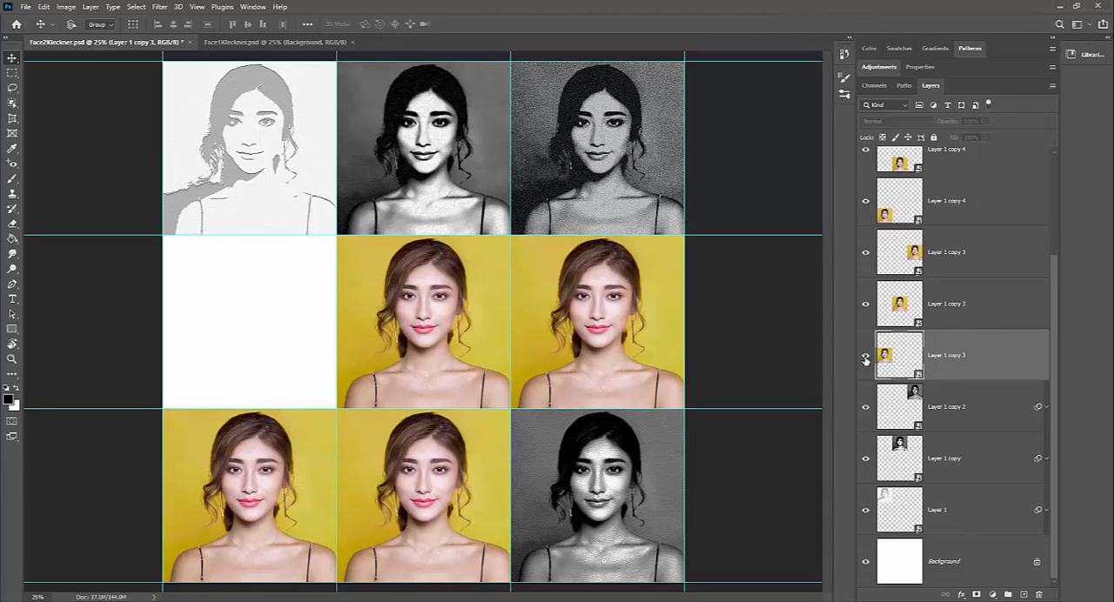
pyautogui.click(866, 357)
pyautogui.click(867, 357)
pyautogui.click(866, 357)
pyautogui.click(866, 357)
pyautogui.click(866, 357)
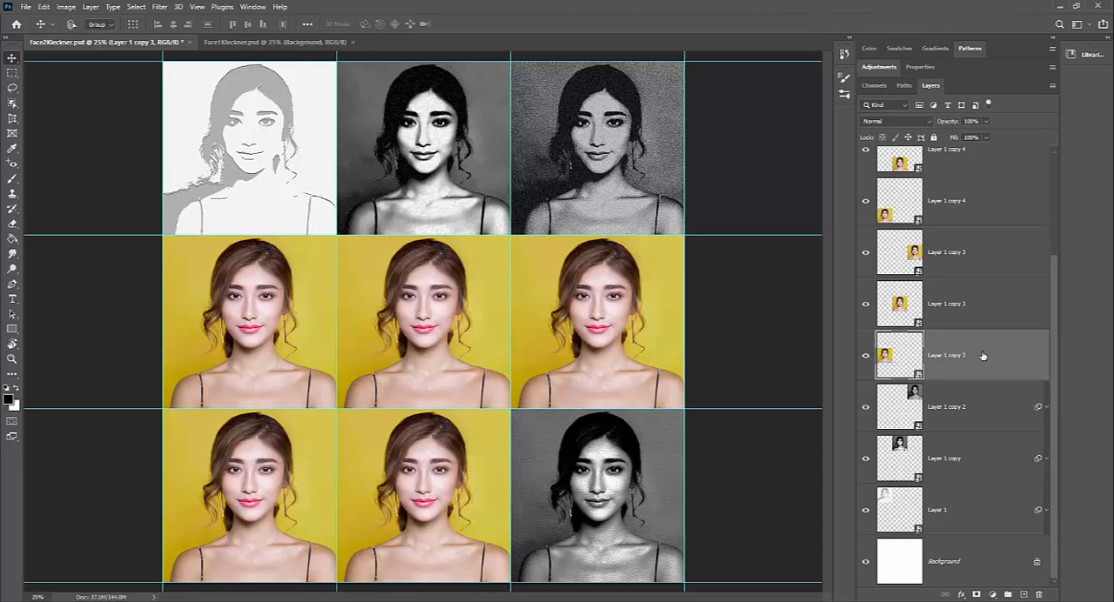
# - Open the Filter Gallery for the selected layer, choose the Glass distort filter, and collapse the Sketch category
pyautogui.click(160, 7)
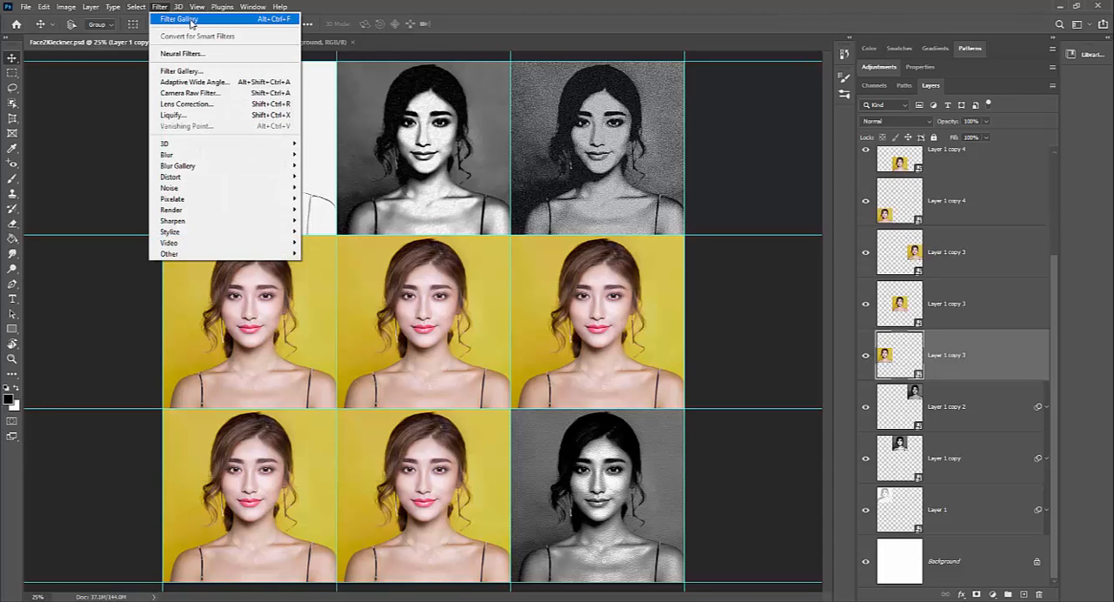
pyautogui.click(186, 19)
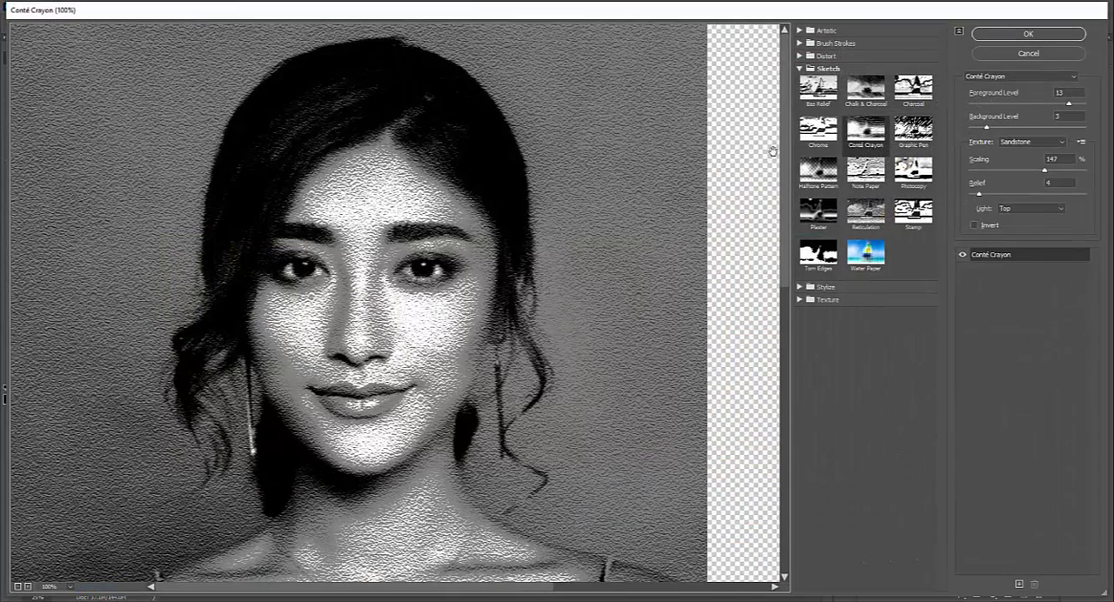
pyautogui.click(806, 56)
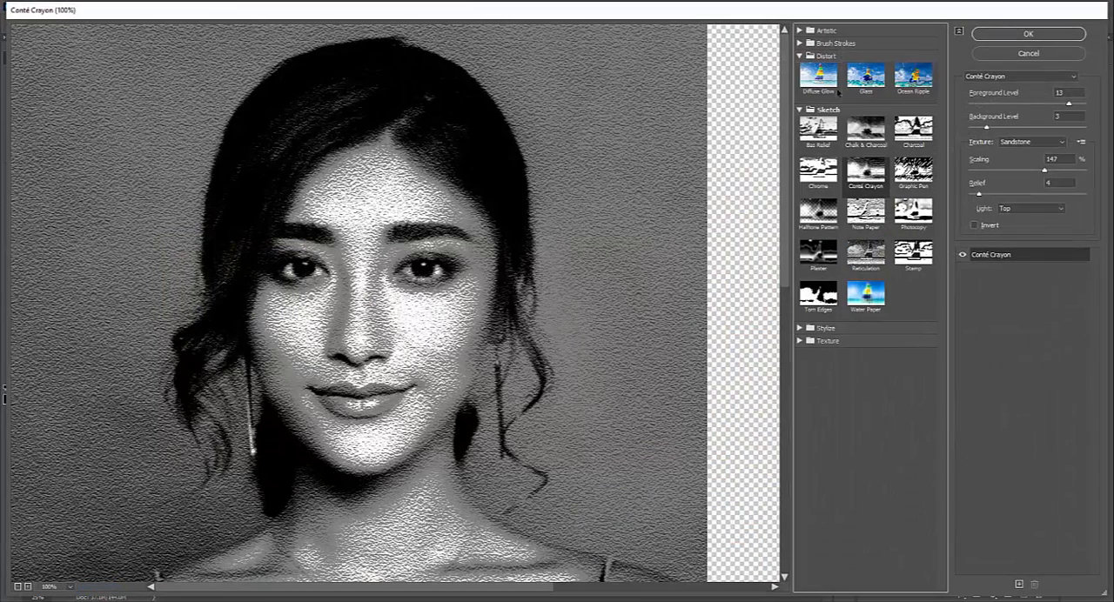
pyautogui.click(863, 135)
pyautogui.click(866, 86)
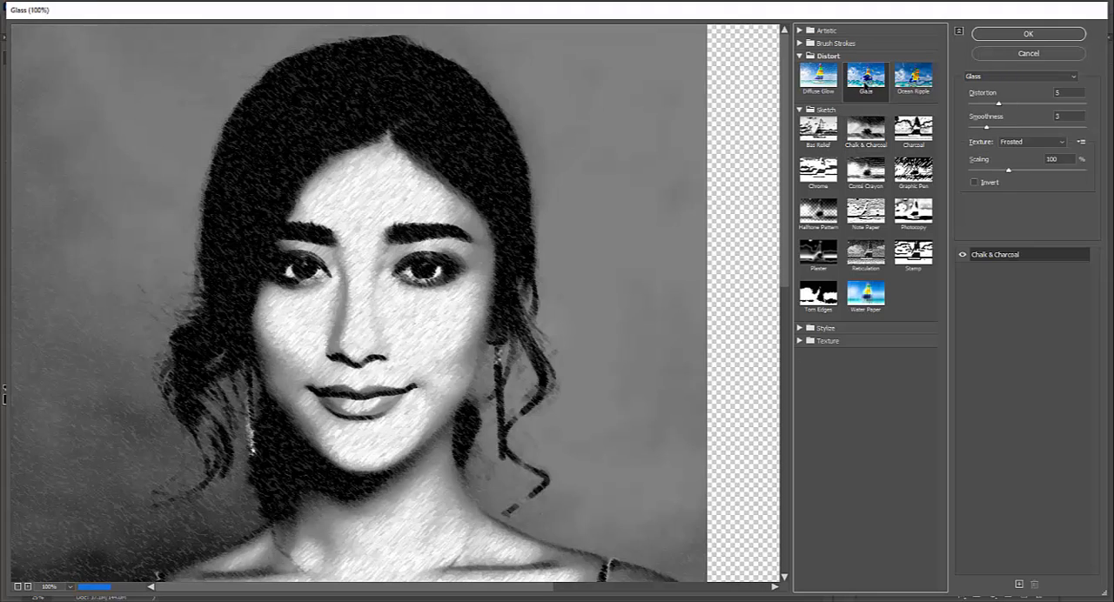
pyautogui.click(800, 110)
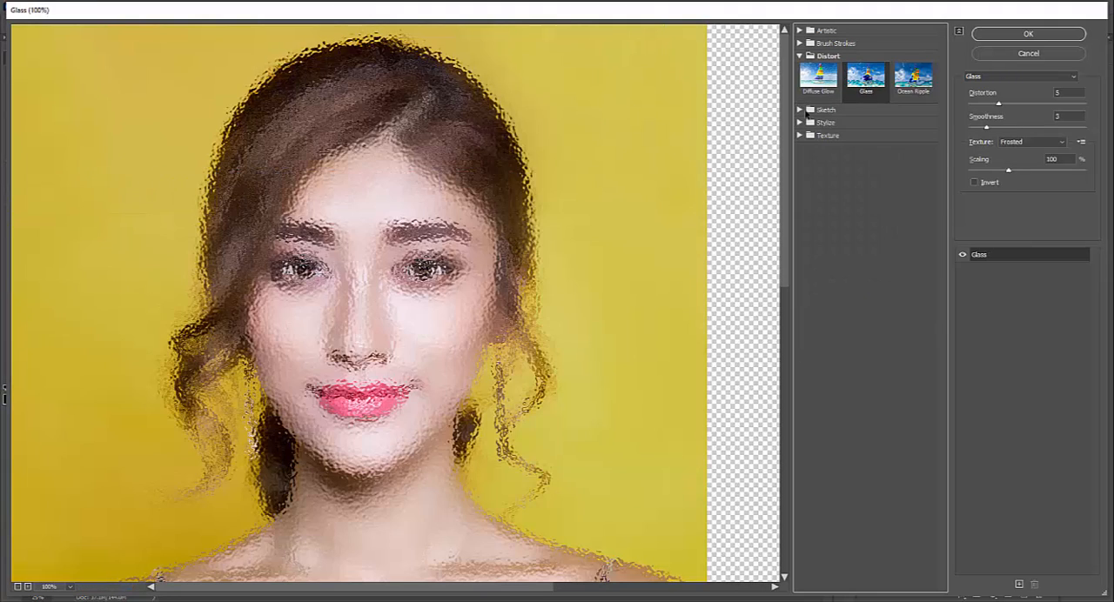
# - Preview the Ocean Ripple and Diffuse Glow distort filters, and return to Glass
pyautogui.click(913, 87)
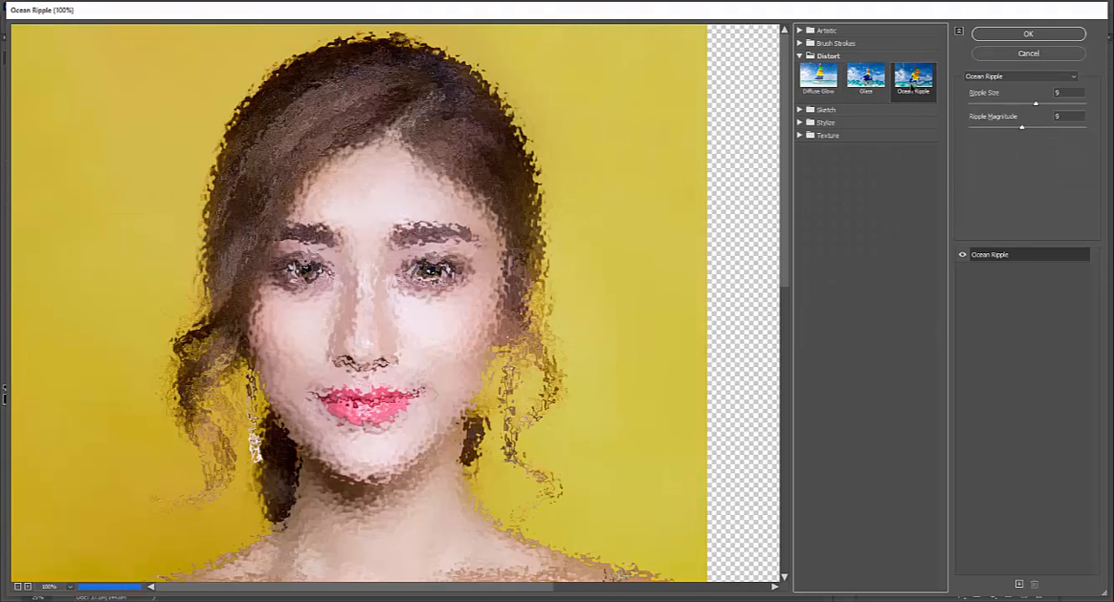
pyautogui.click(831, 84)
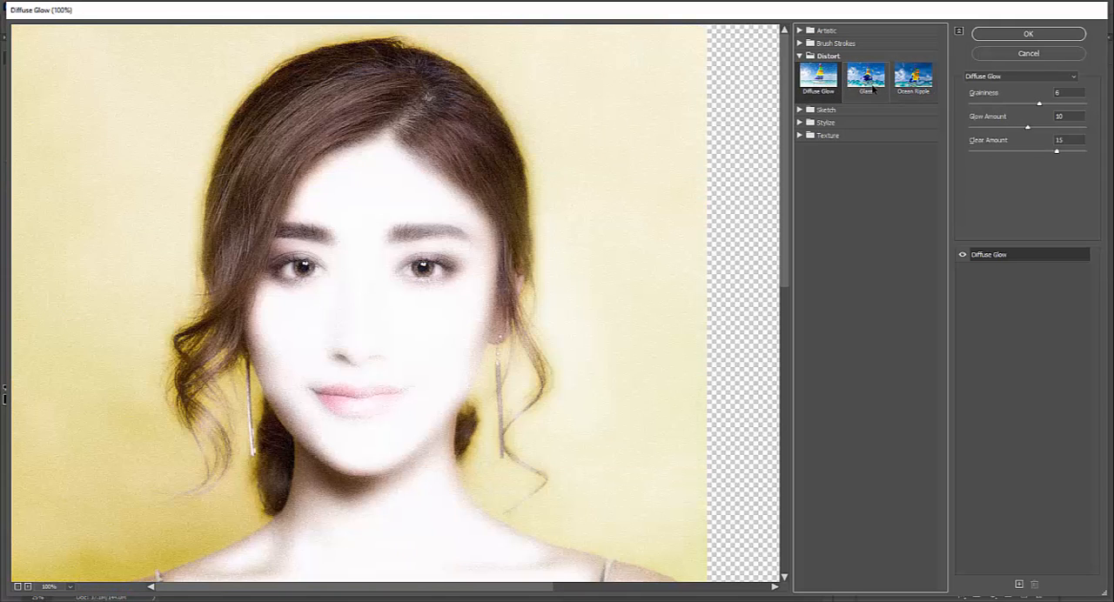
pyautogui.click(867, 87)
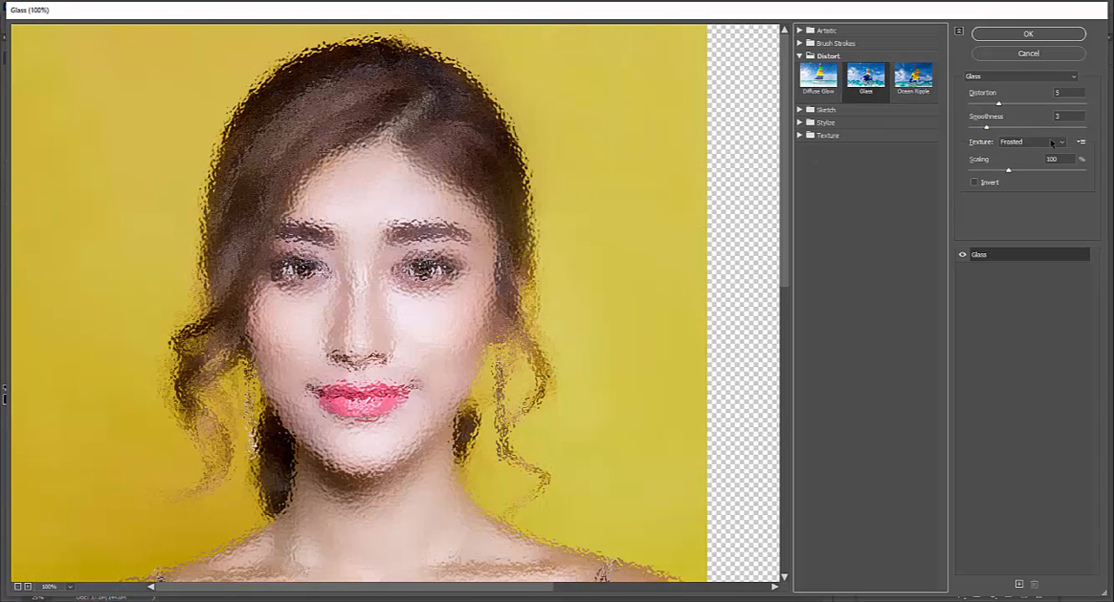
# - Set the Glass filter to distortion 3, smoothness 3 and scaling 116% with the Frosted texture
pyautogui.click(999, 105)
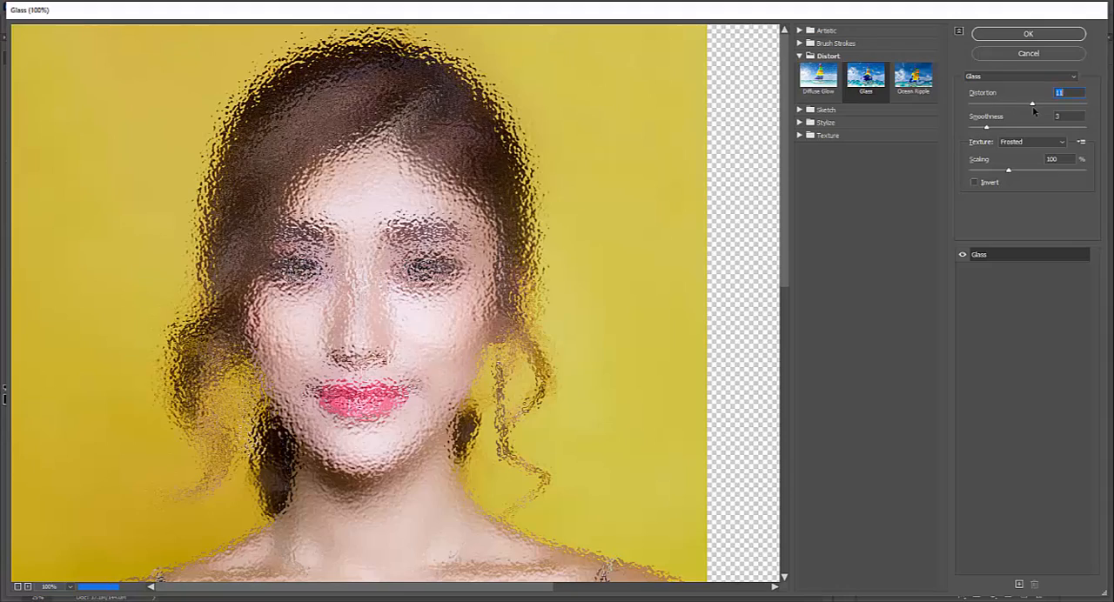
pyautogui.moveTo(997, 109); pyautogui.dragTo(985, 105)
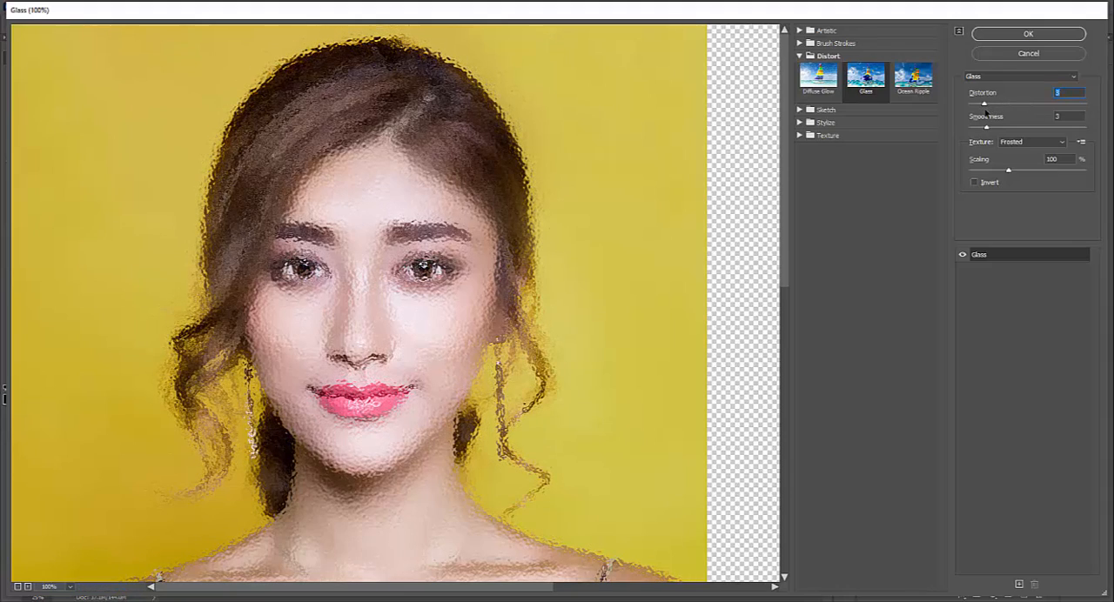
pyautogui.click(993, 128)
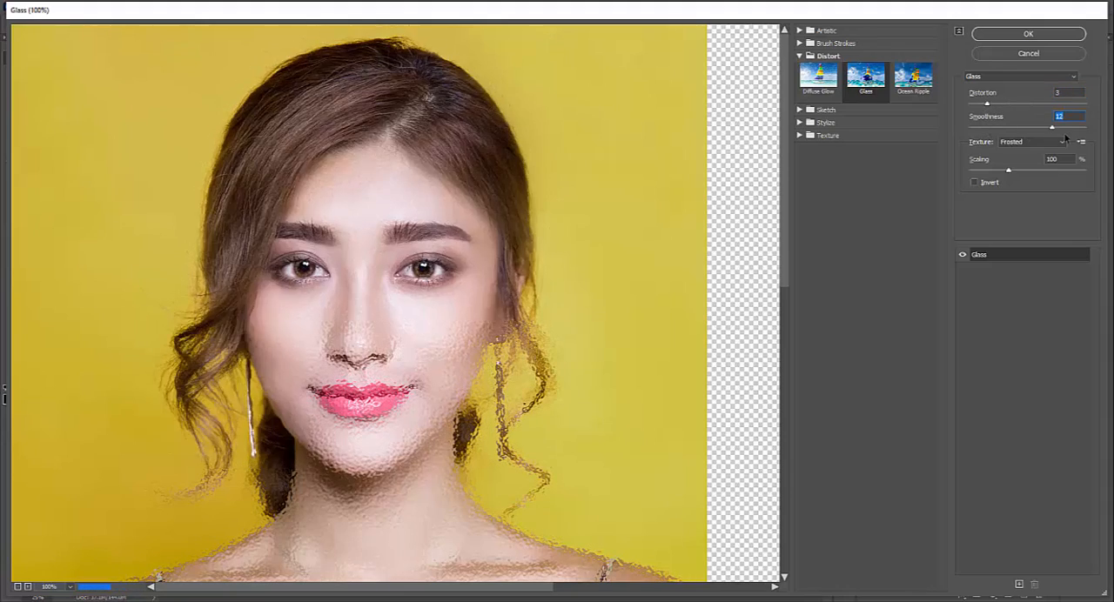
pyautogui.click(984, 129)
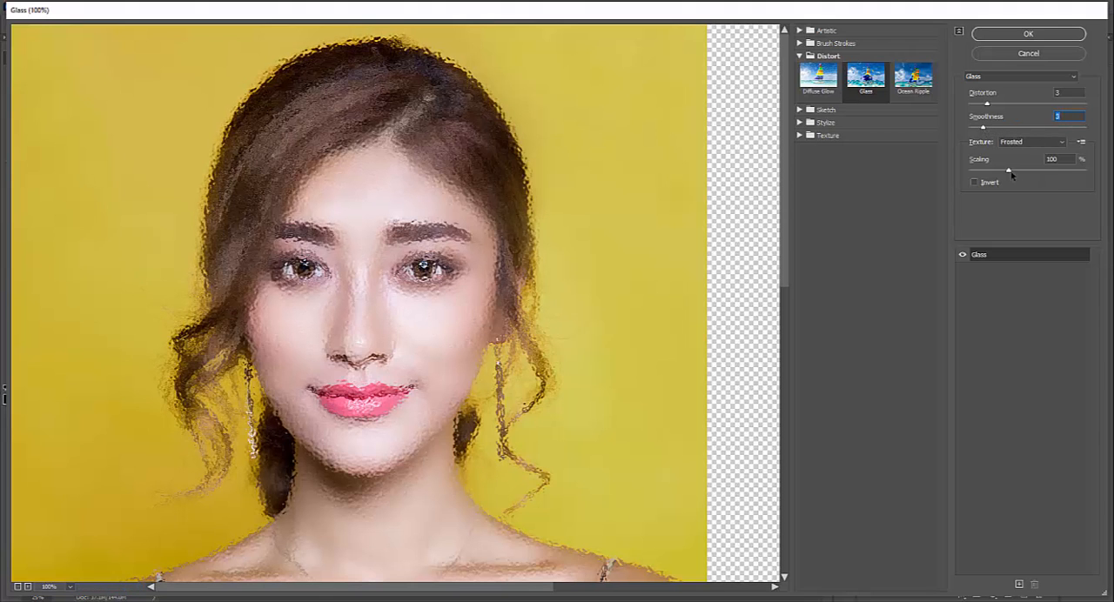
pyautogui.moveTo(1009, 170); pyautogui.dragTo(1057, 171)
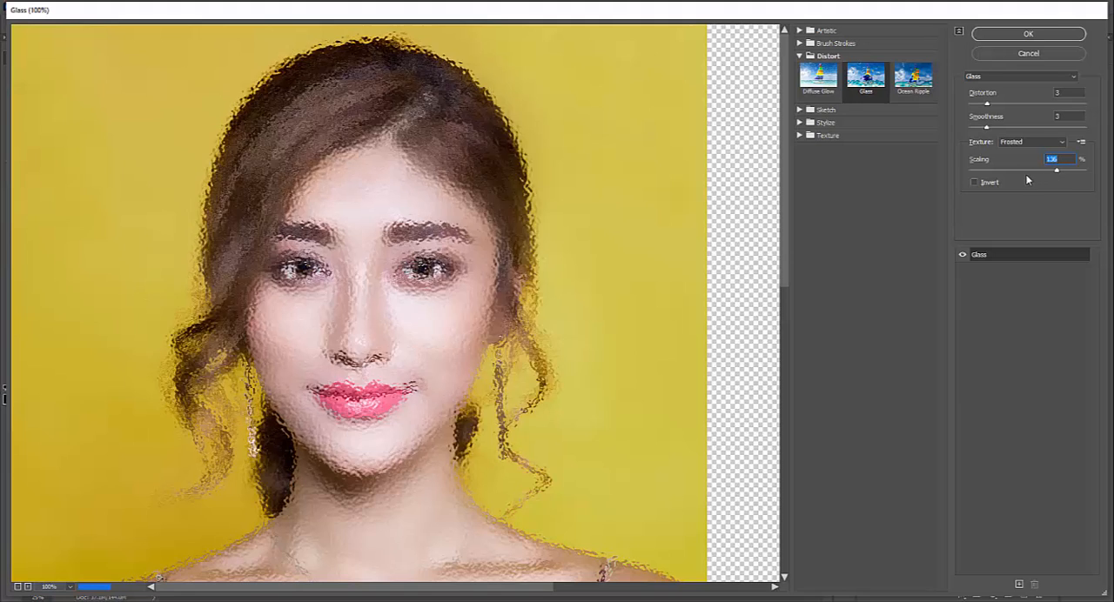
pyautogui.click(1022, 175)
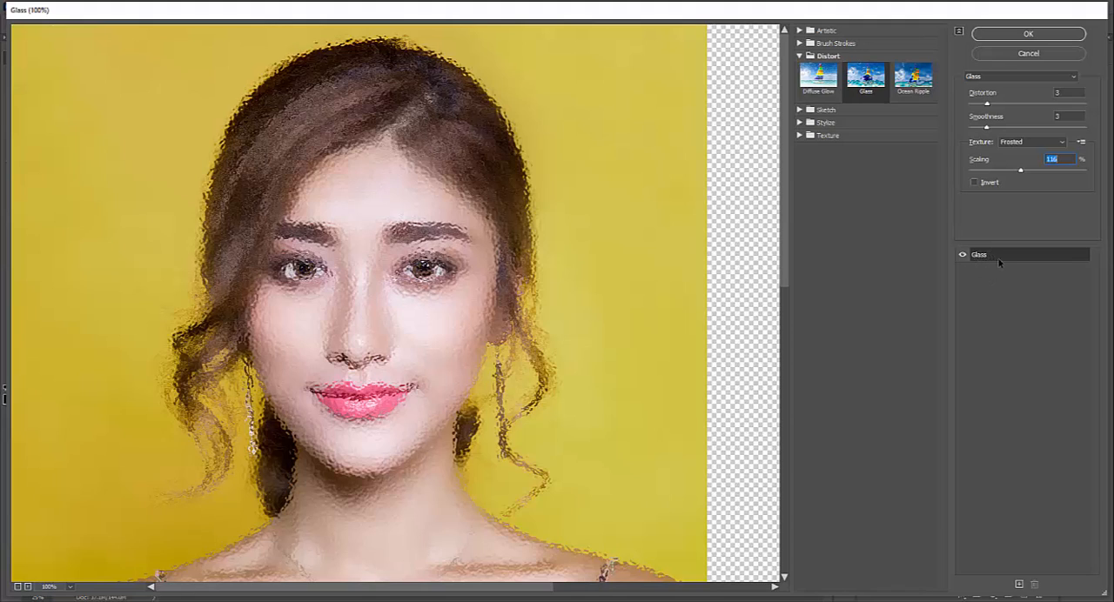
# - Add a second effect layer above Glass, and set it to the Glowing Edges stylize filter
pyautogui.click(1021, 584)
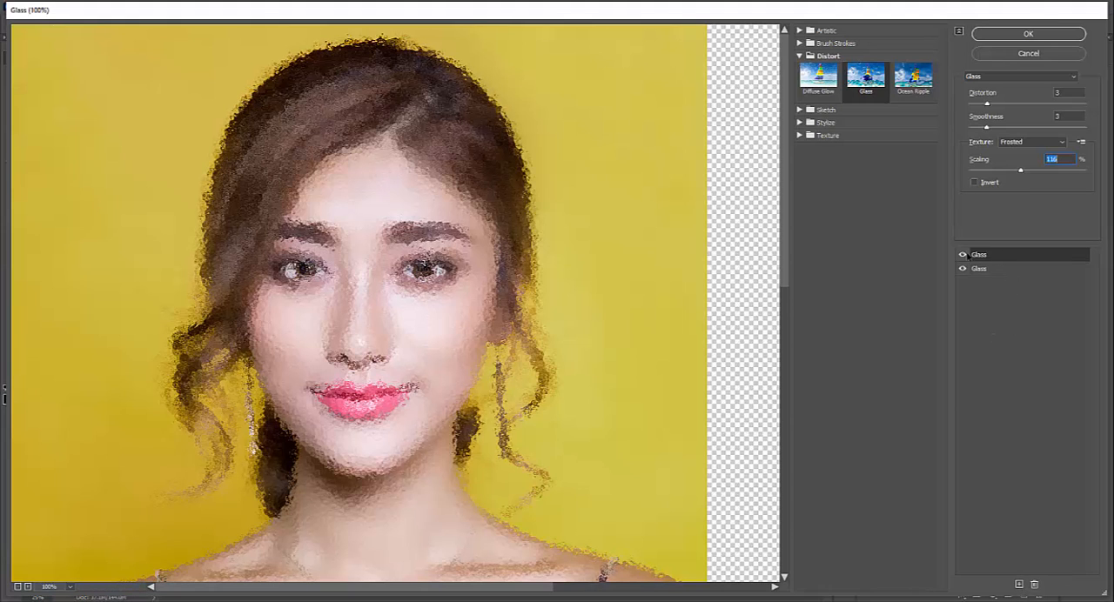
pyautogui.click(963, 254)
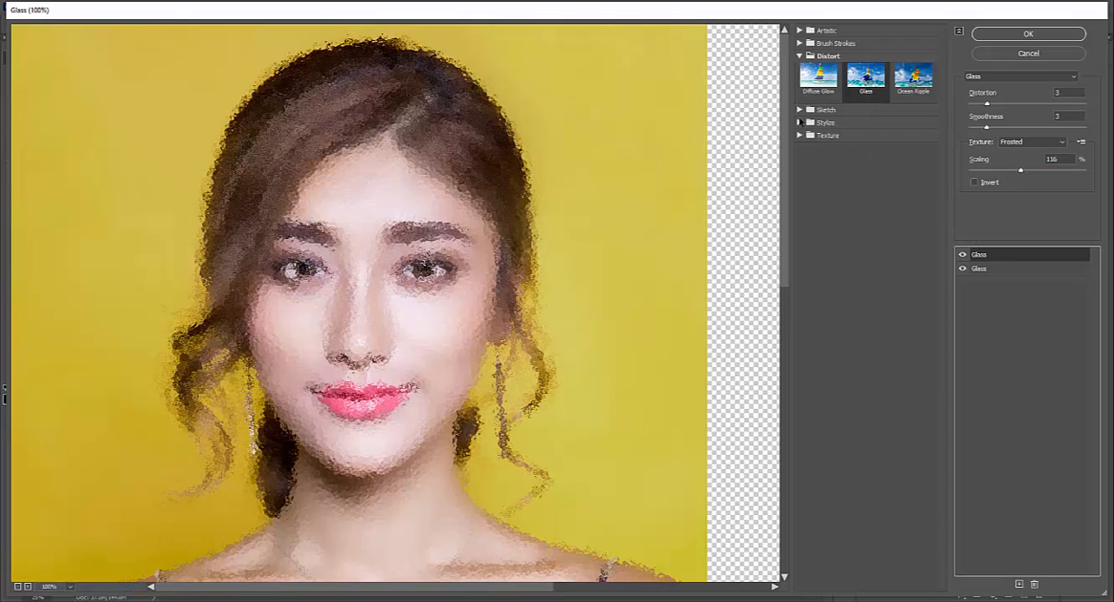
pyautogui.click(801, 123)
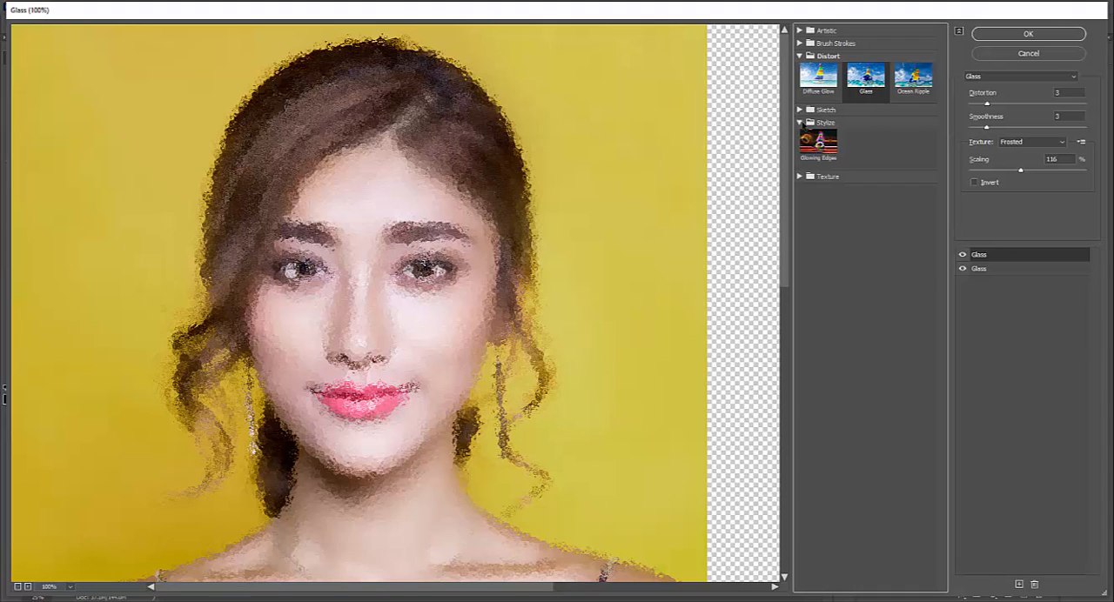
pyautogui.click(819, 144)
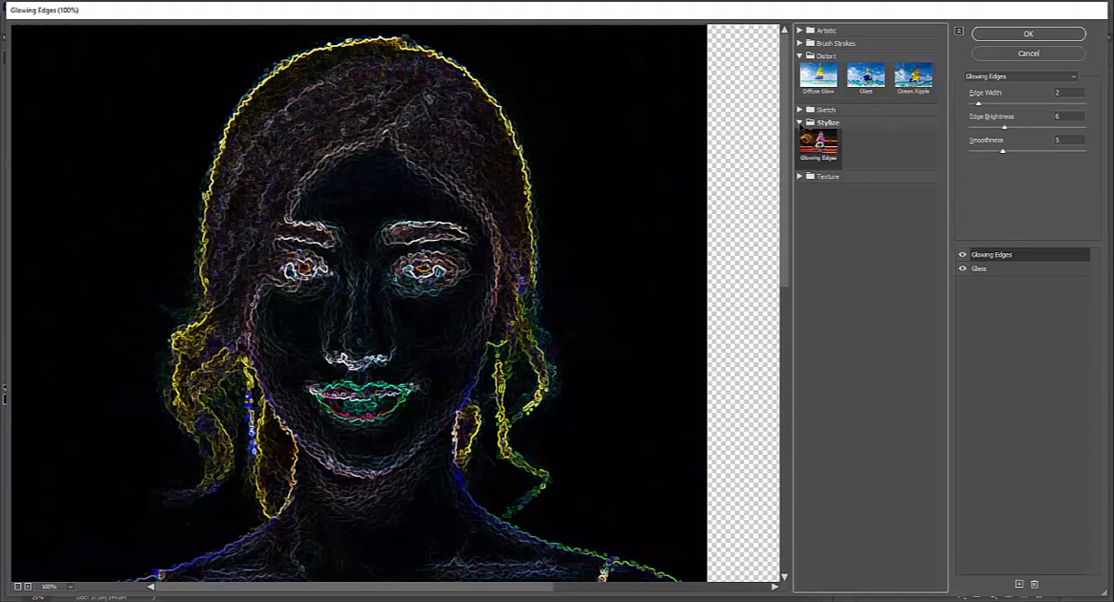
# - Change the upper effect layer from Glowing Edges to the Stained Glass texture filter
pyautogui.click(800, 124)
pyautogui.click(801, 137)
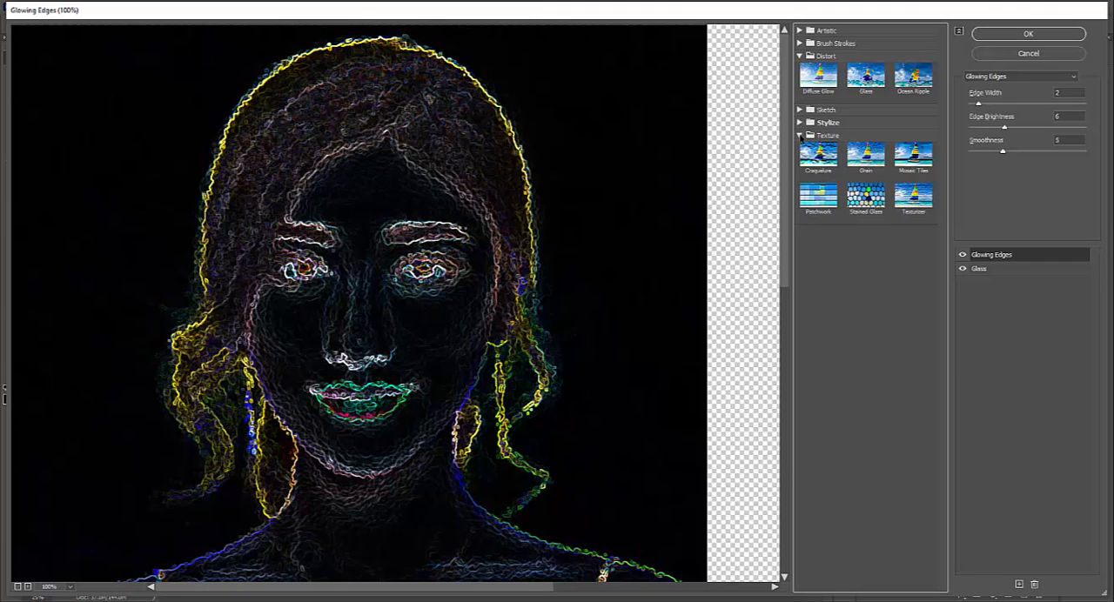
pyautogui.click(867, 197)
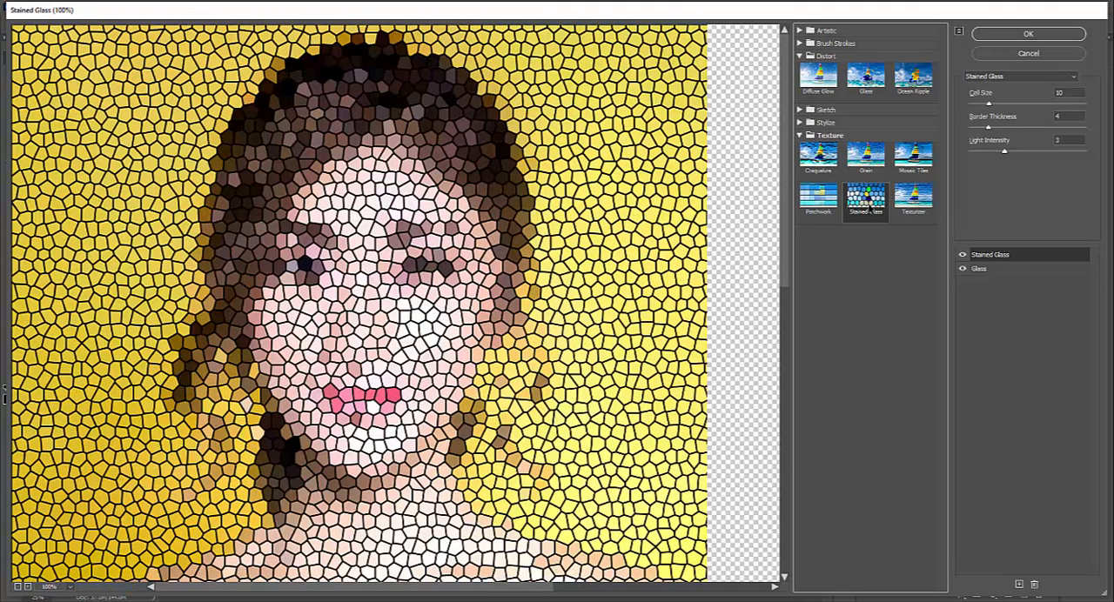
# - Alternate between the Glass and Stained Glass effect layers to view the separate settings of each
pyautogui.click(1050, 270)
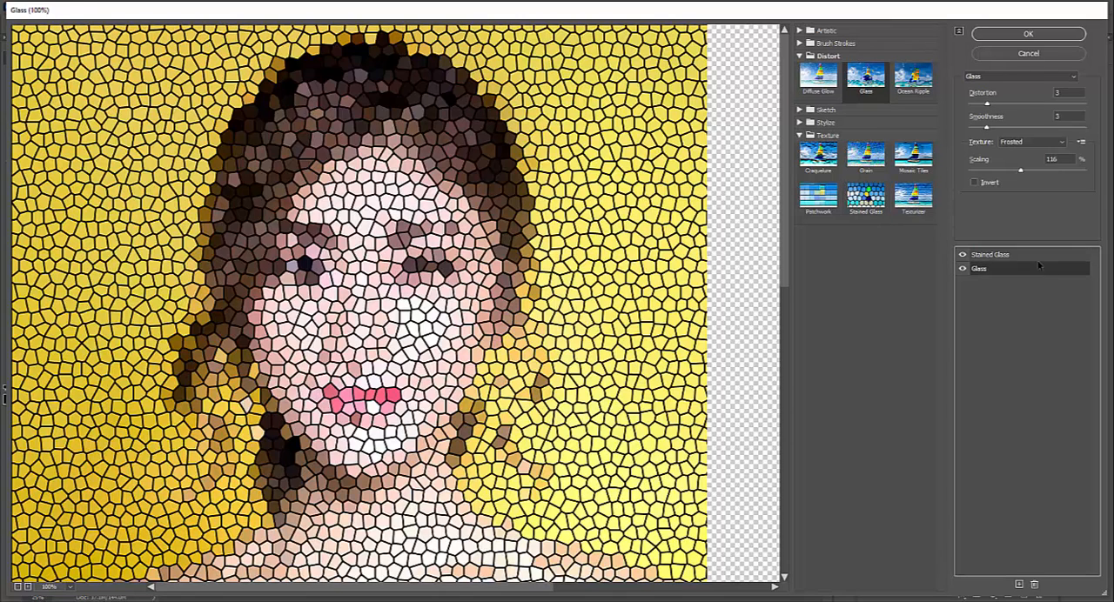
pyautogui.click(1038, 255)
pyautogui.click(1037, 270)
pyautogui.click(1035, 256)
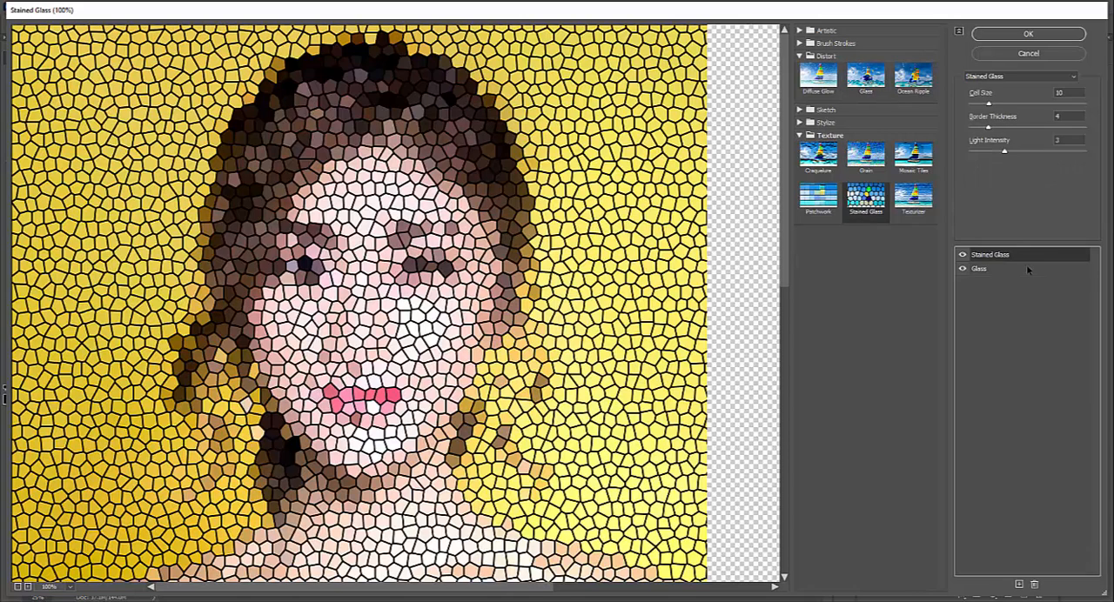
pyautogui.click(1027, 269)
pyautogui.click(1025, 259)
# - Delete the Stained Glass effect layer, and apply the remaining Glass filter to the portrait layer
pyautogui.click(1035, 586)
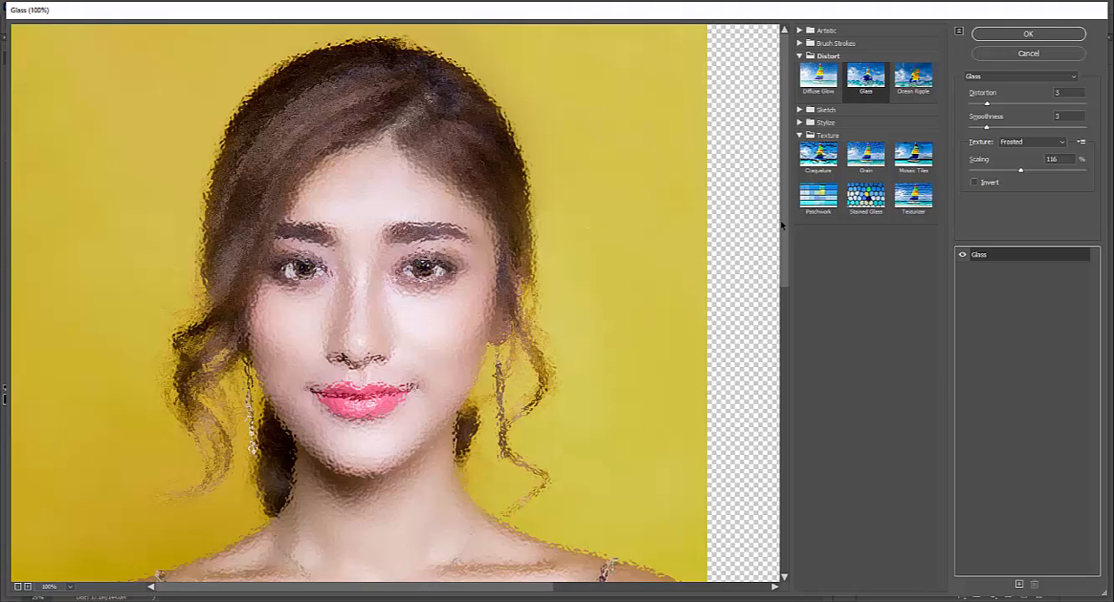
pyautogui.click(1075, 37)
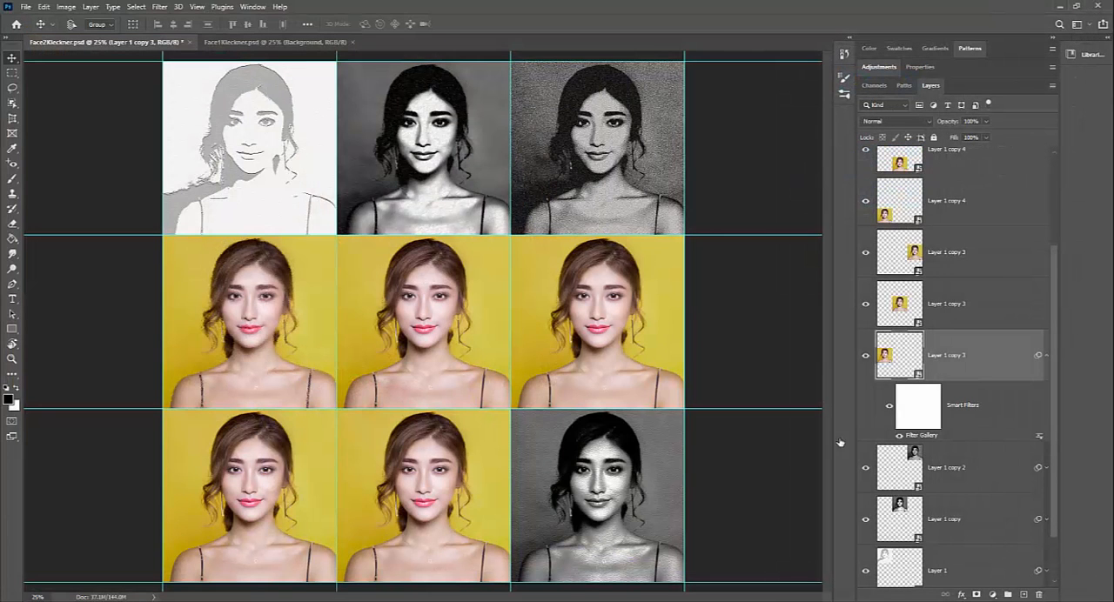
# - Collapse the new smart filter list, select the centre portrait's Layer 1 copy 3, and toggle its visibility to identify it
pyautogui.click(1044, 356)
pyautogui.click(986, 323)
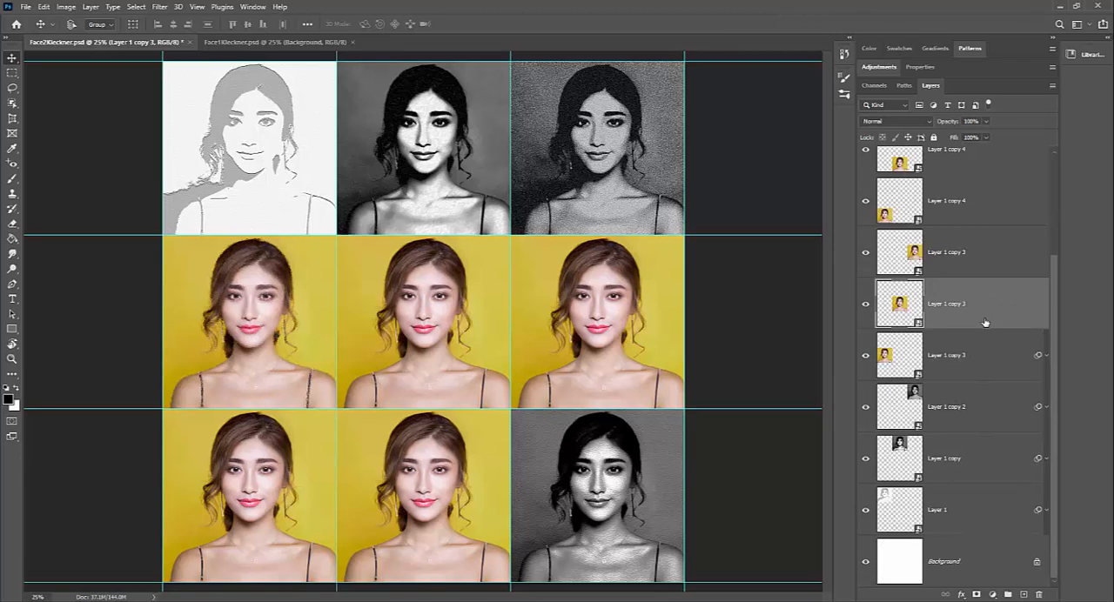
pyautogui.click(865, 305)
pyautogui.click(865, 305)
# - Open the Filter Gallery for the centre portrait and try the Angled Strokes, Crosshatch, Spatter and Ink Outlines brush stroke filters
pyautogui.click(160, 7)
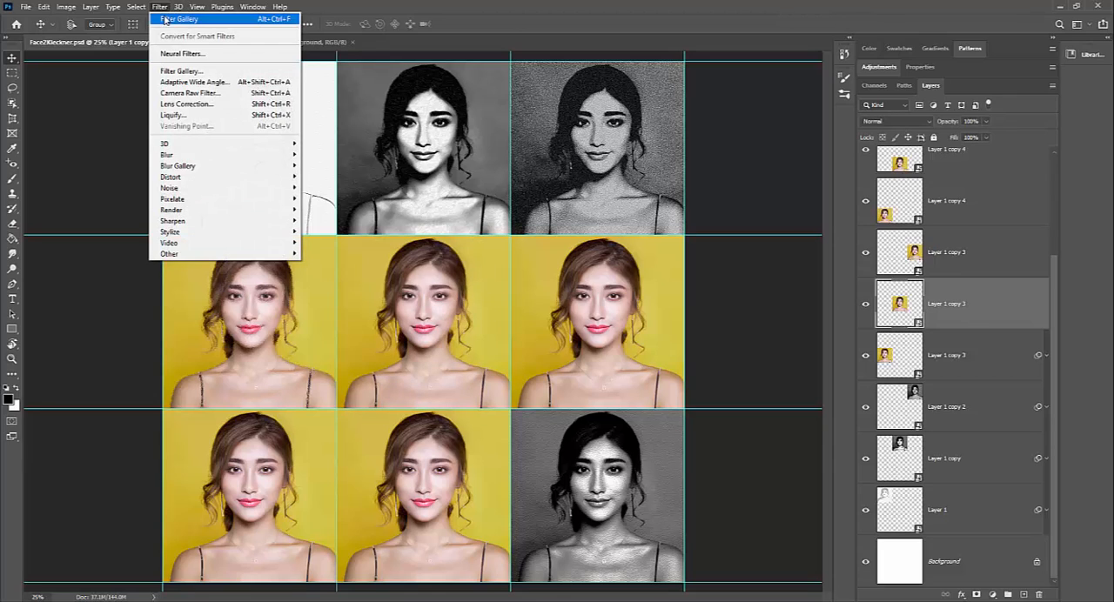
pyautogui.click(179, 21)
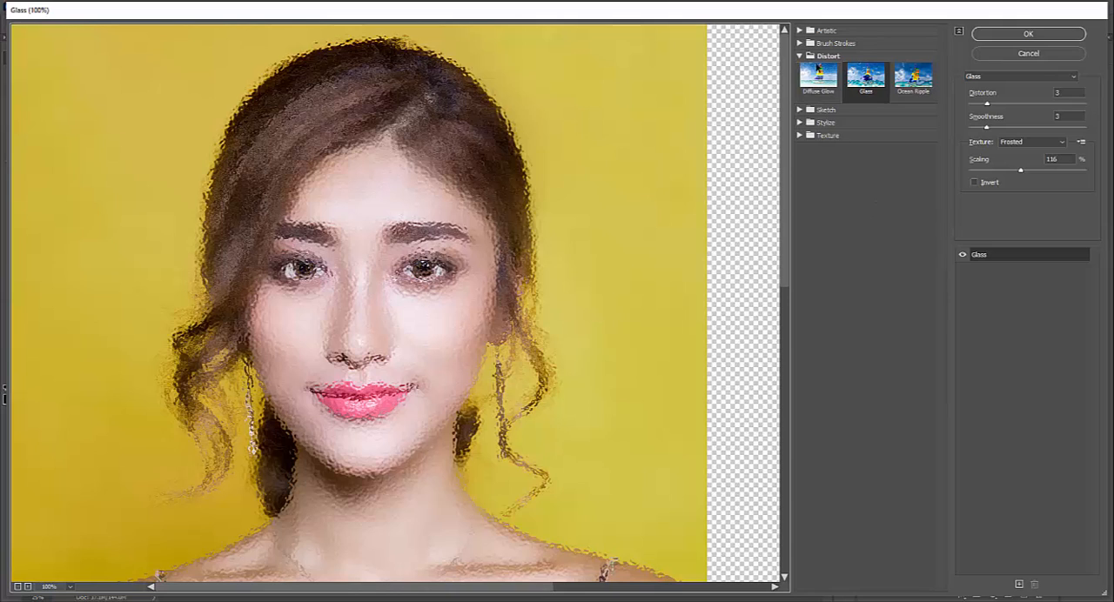
pyautogui.click(800, 45)
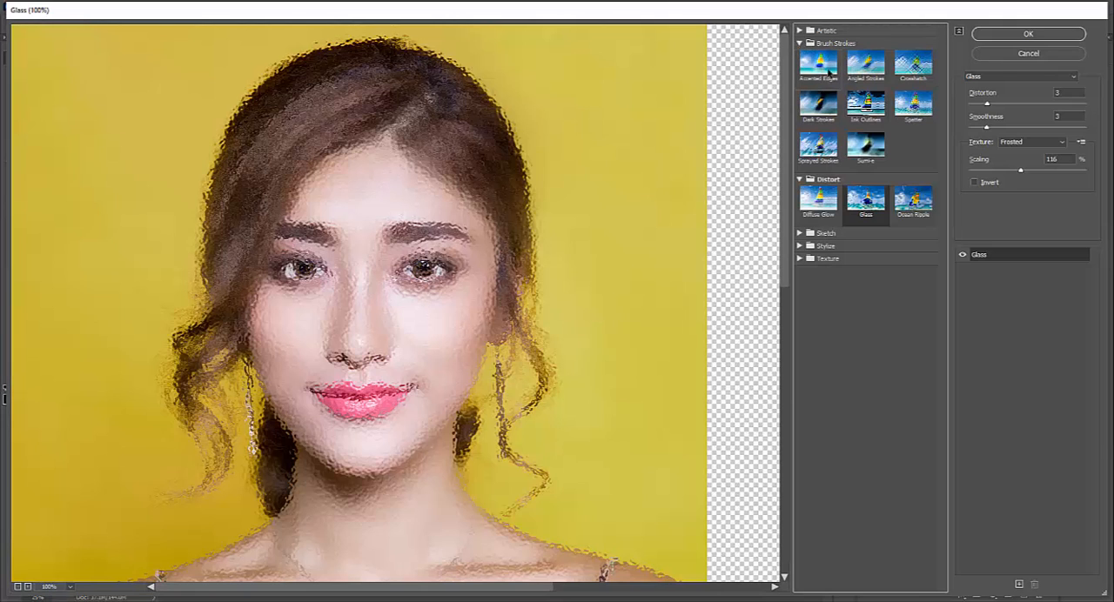
pyautogui.click(868, 67)
pyautogui.click(913, 62)
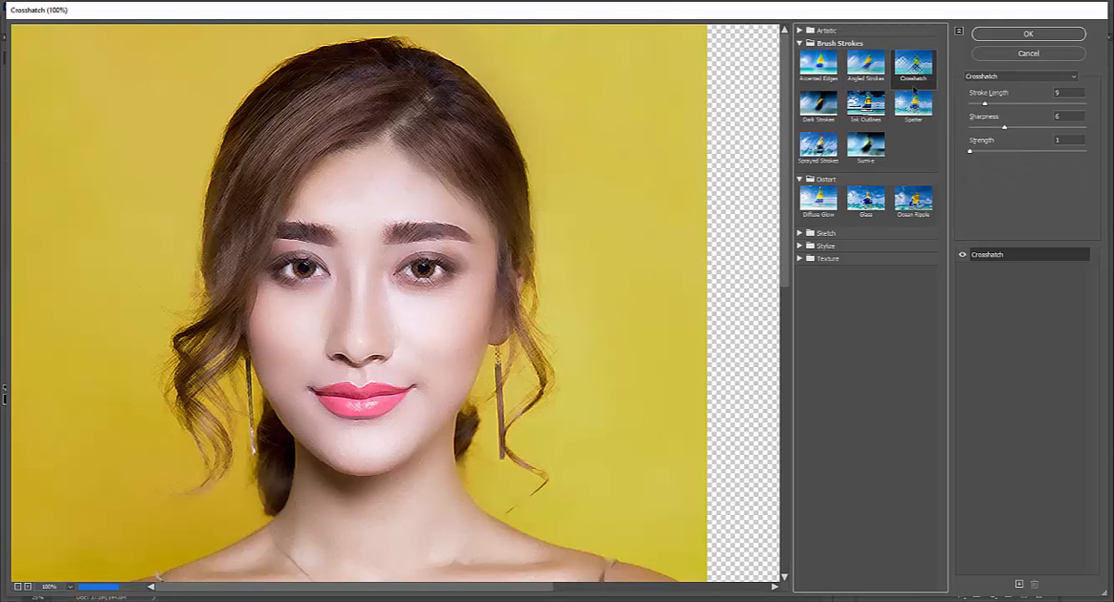
pyautogui.click(914, 110)
pyautogui.click(878, 117)
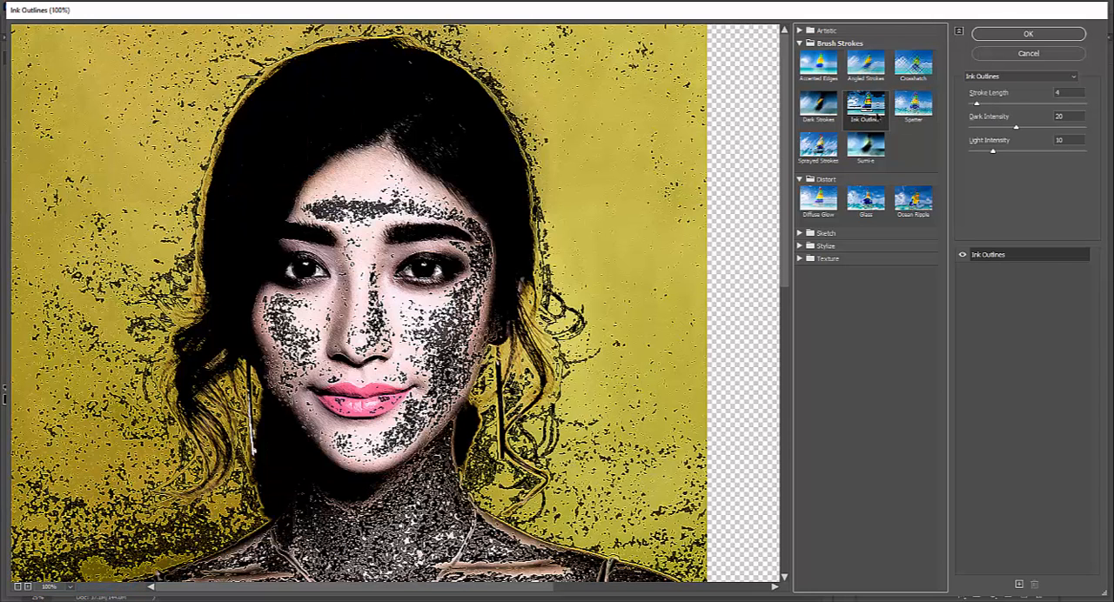
# - Try the Sumi-e filter with a stroke width of 11, and compare it with the Spatter and Plaster filters
pyautogui.click(857, 159)
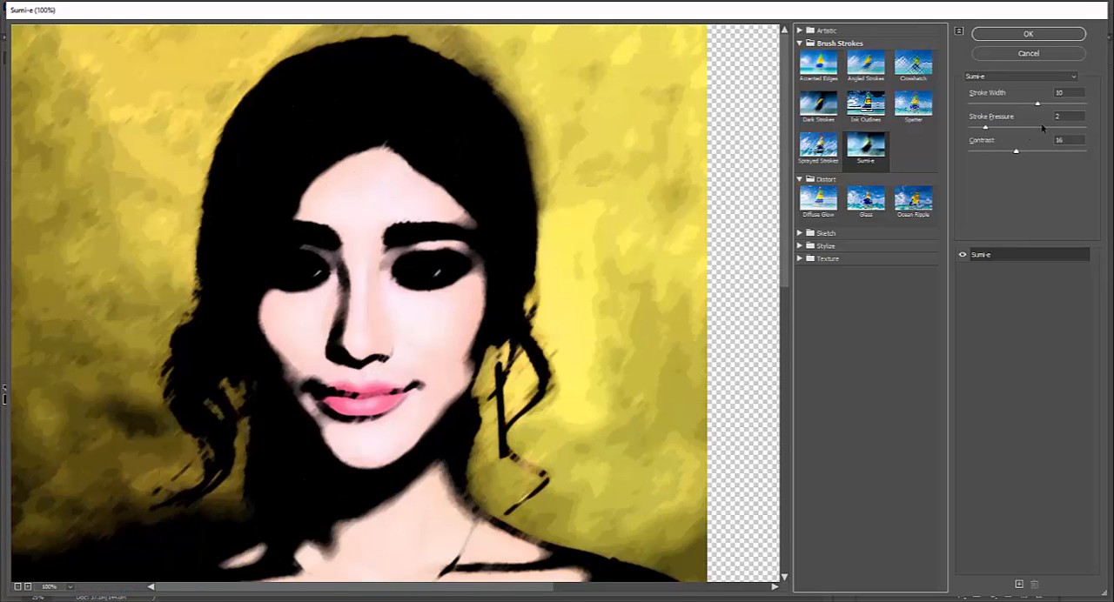
pyautogui.moveTo(1039, 104)
pyautogui.mouseDown()
pyautogui.moveTo(1000, 105)
pyautogui.moveTo(1056, 104)
pyautogui.mouseUp()
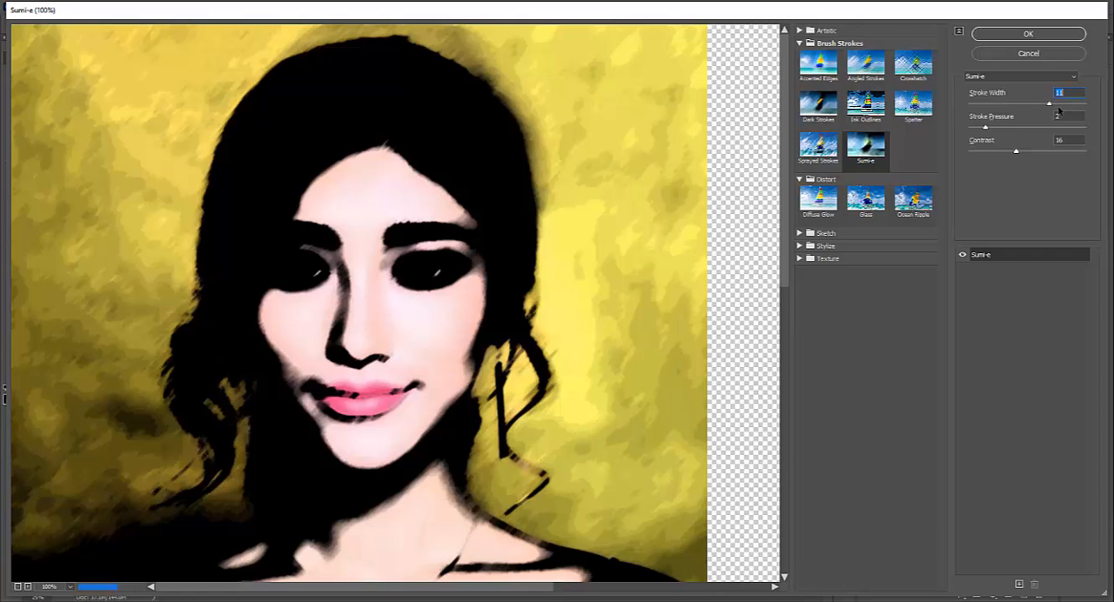
pyautogui.click(1060, 79)
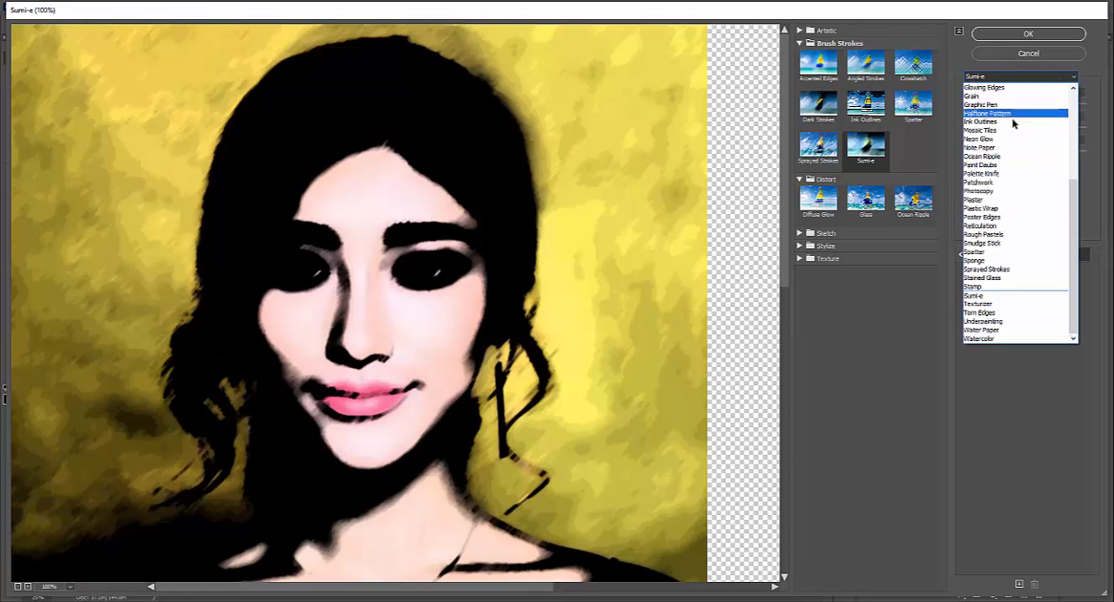
pyautogui.click(975, 252)
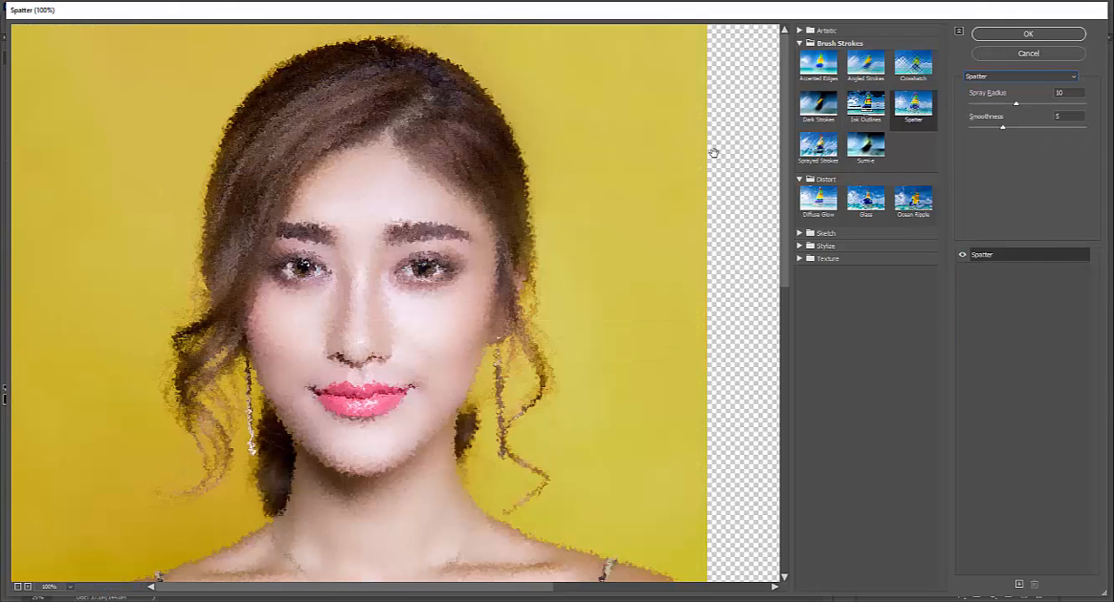
pyautogui.click(996, 77)
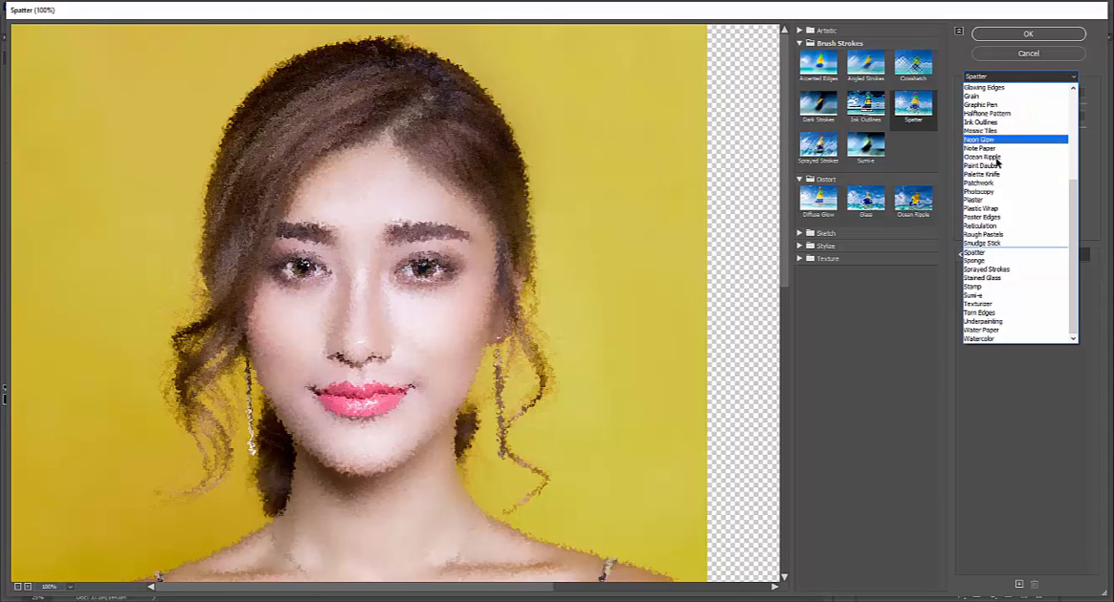
pyautogui.click(996, 202)
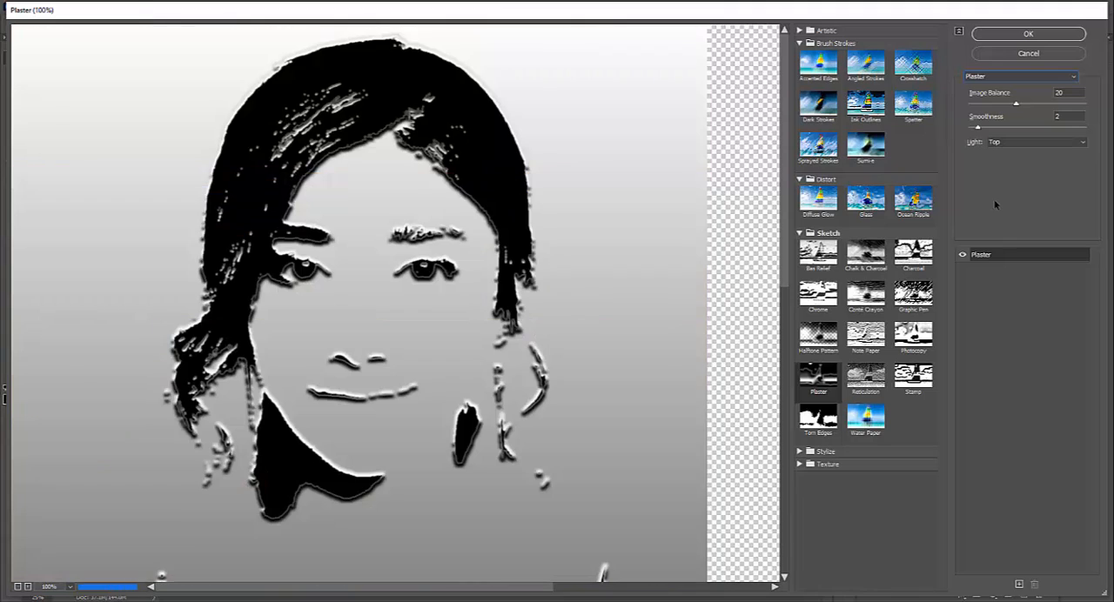
# - Switch the effect from Plaster back to the Spatter and Sumi-e brush stroke filters to compare them again
pyautogui.click(1042, 78)
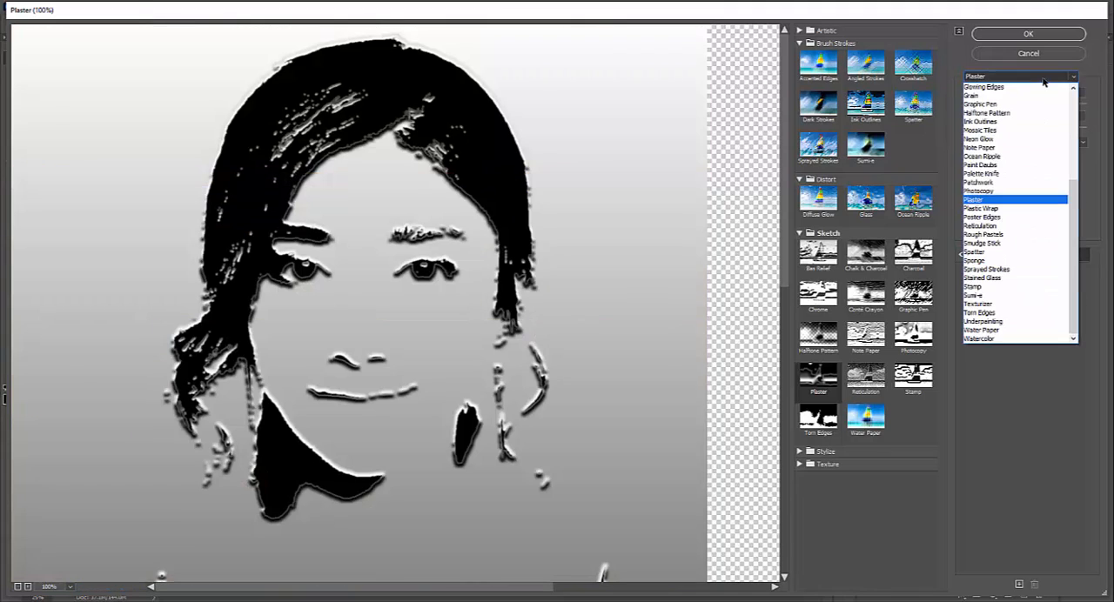
pyautogui.click(913, 153)
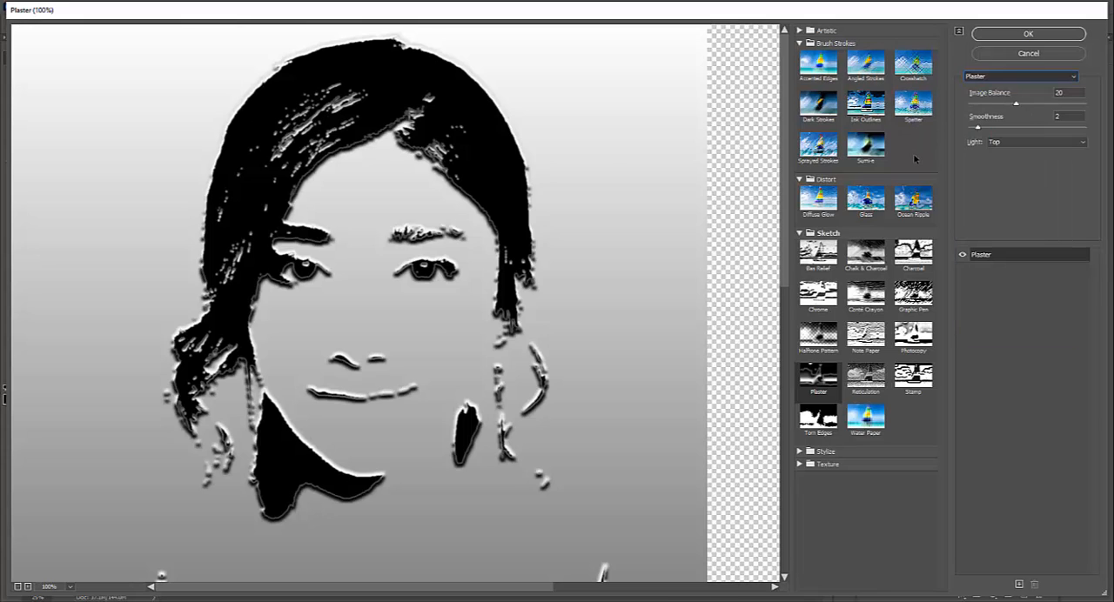
pyautogui.click(914, 105)
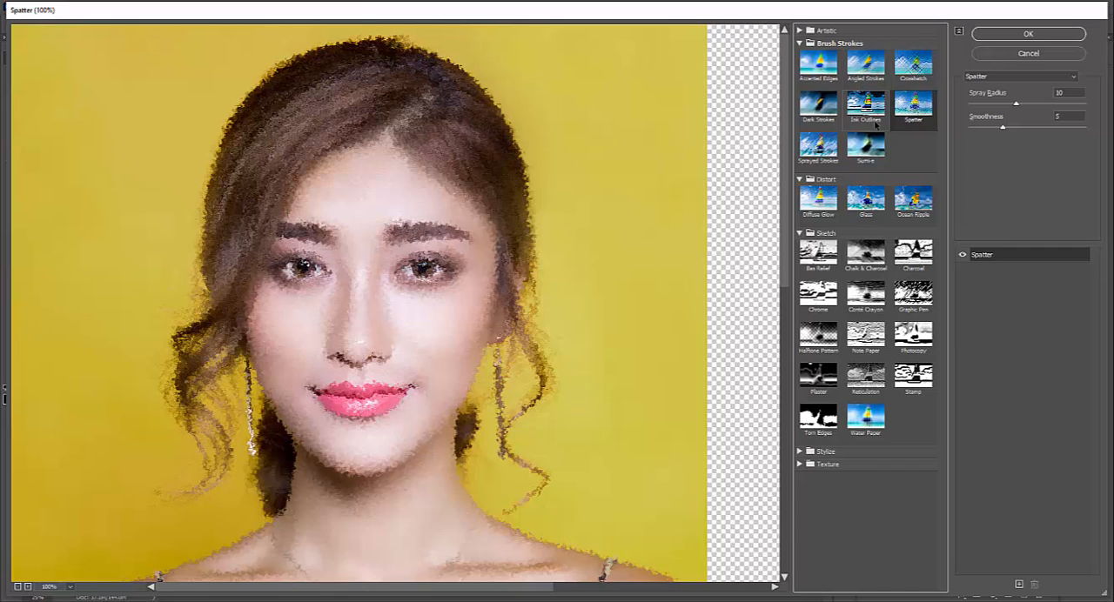
pyautogui.click(865, 148)
# - Change the effect to Graphic Pen with a stroke length of 12 and a light/dark balance of 67
pyautogui.click(1022, 77)
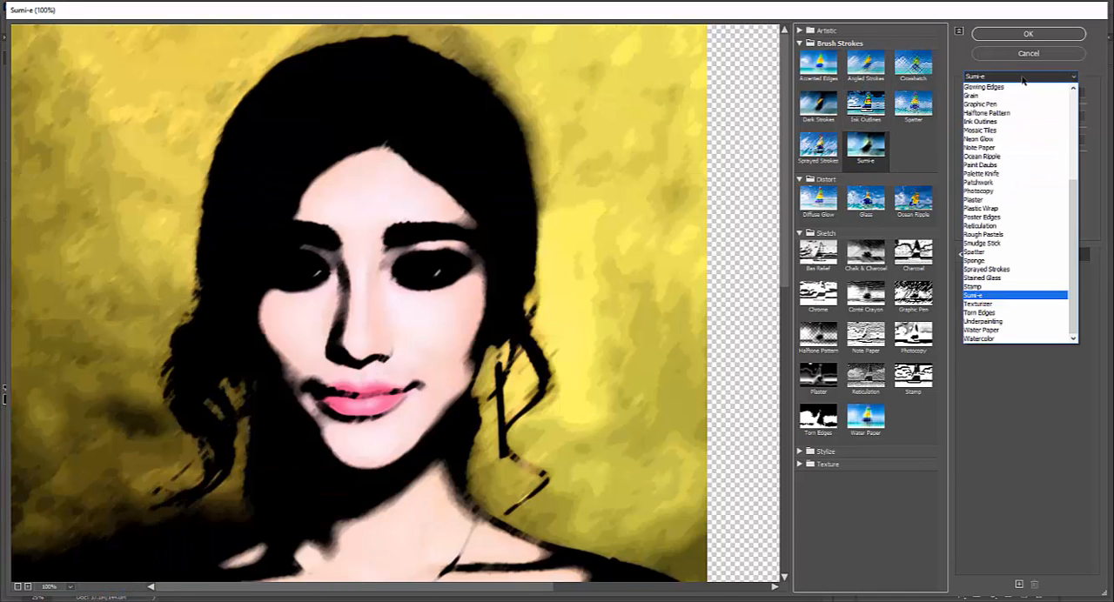
pyautogui.click(1000, 106)
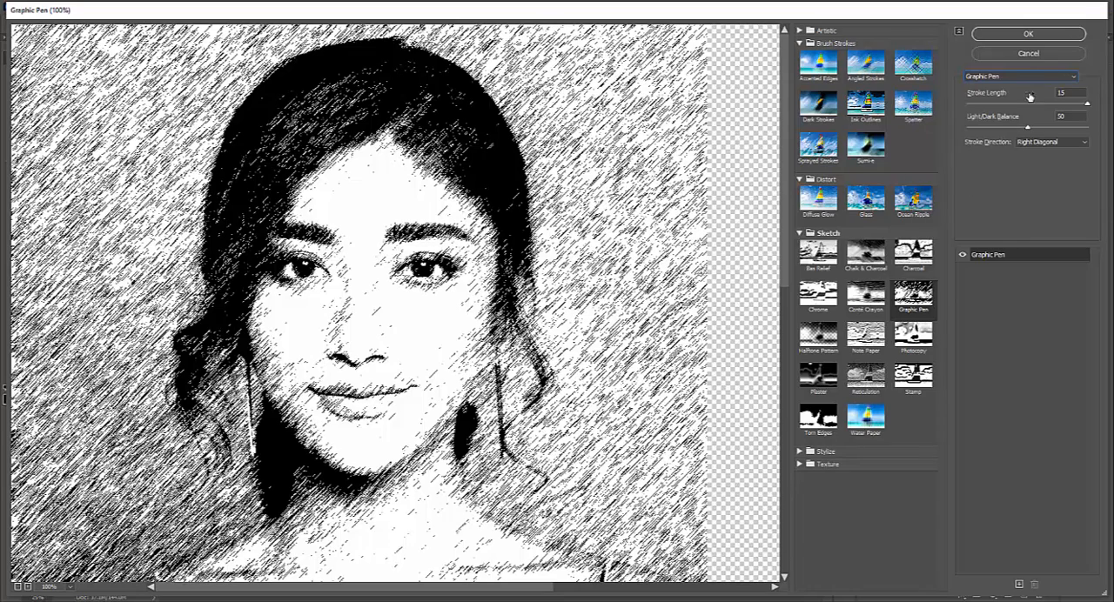
pyautogui.moveTo(1087, 105); pyautogui.dragTo(1059, 105)
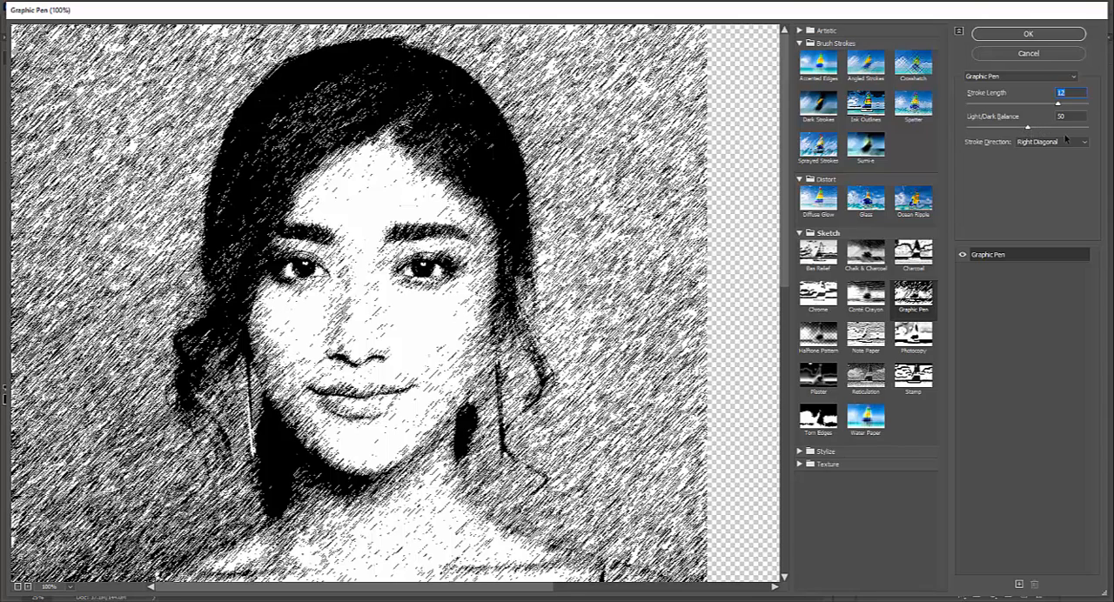
pyautogui.moveTo(1028, 128)
pyautogui.mouseDown()
pyautogui.moveTo(1063, 130)
pyautogui.moveTo(989, 129)
pyautogui.moveTo(1049, 131)
pyautogui.mouseUp()
# - Try the Horizontal stroke direction, settle on Left Diagonal, and apply the Graphic Pen filter, leaving its smart filter list collapsed
pyautogui.click(1058, 144)
pyautogui.click(1054, 155)
pyautogui.click(1057, 144)
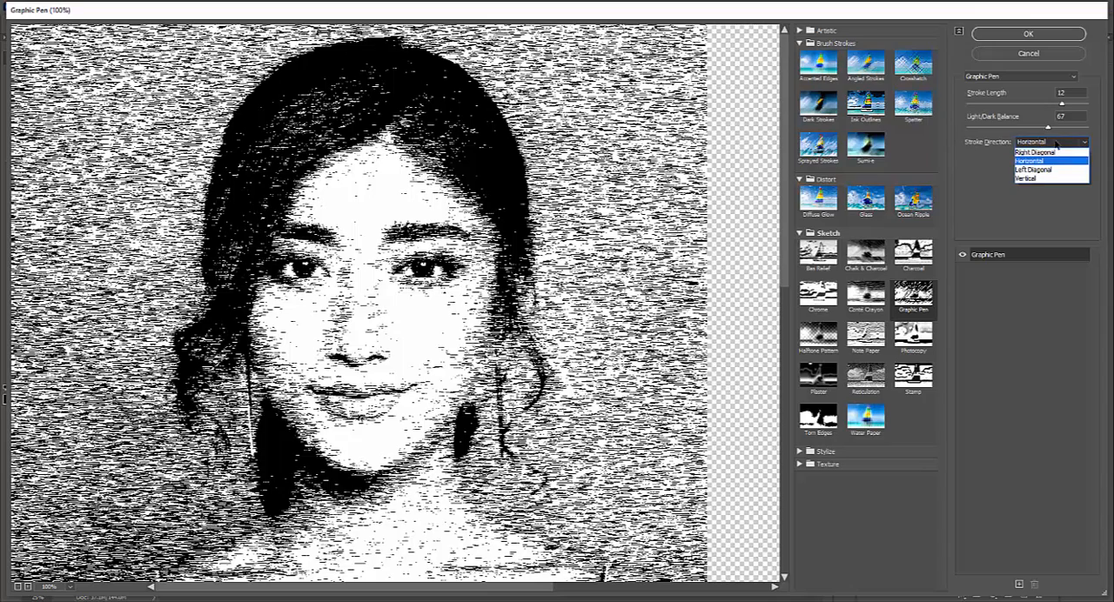
pyautogui.click(1044, 169)
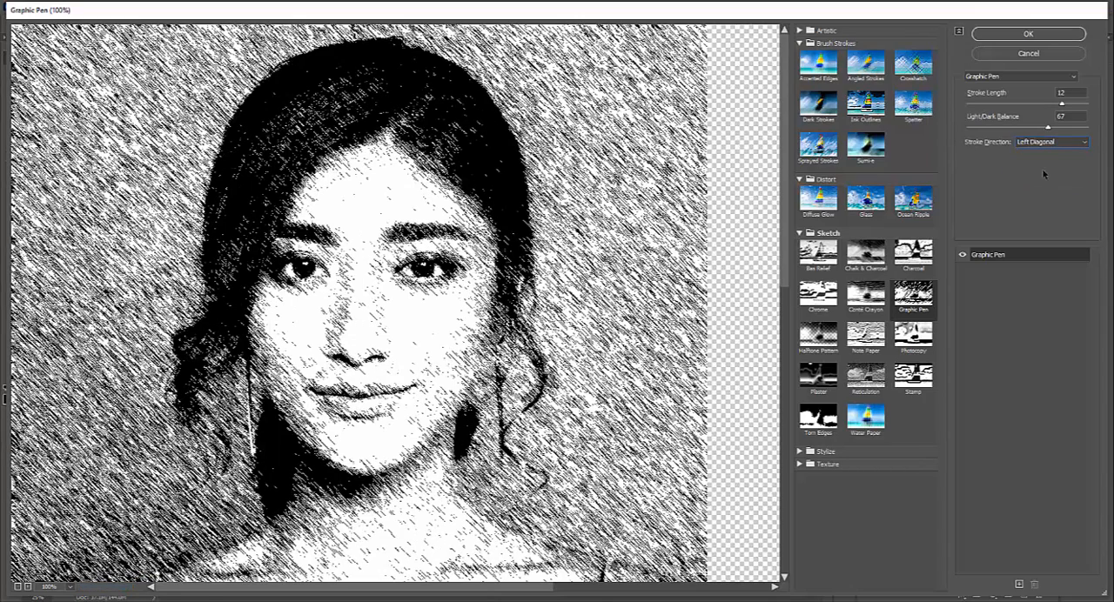
pyautogui.click(1041, 35)
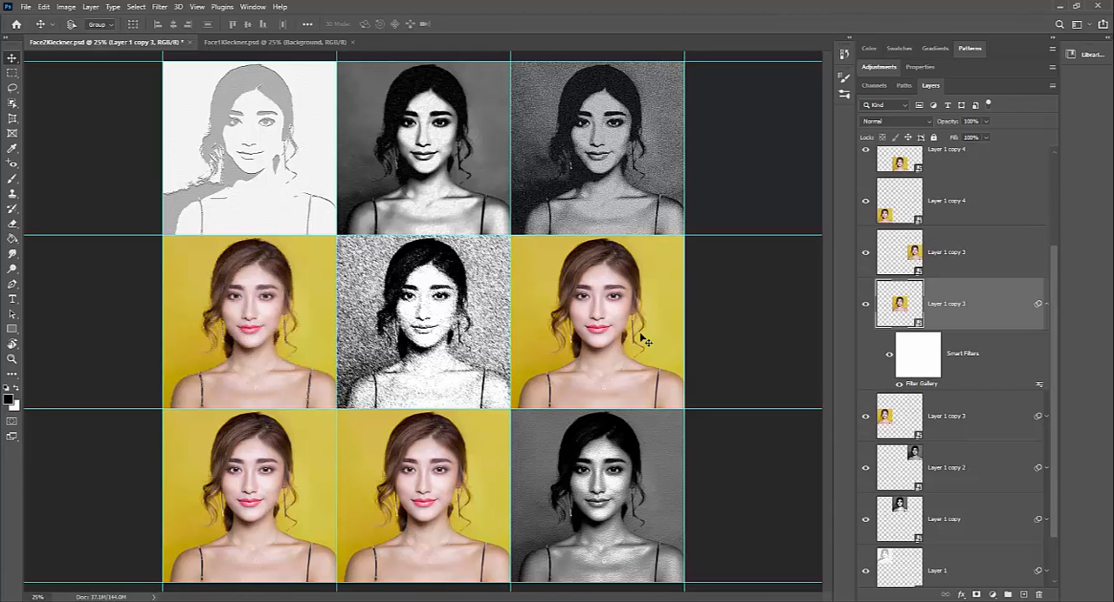
pyautogui.click(1046, 304)
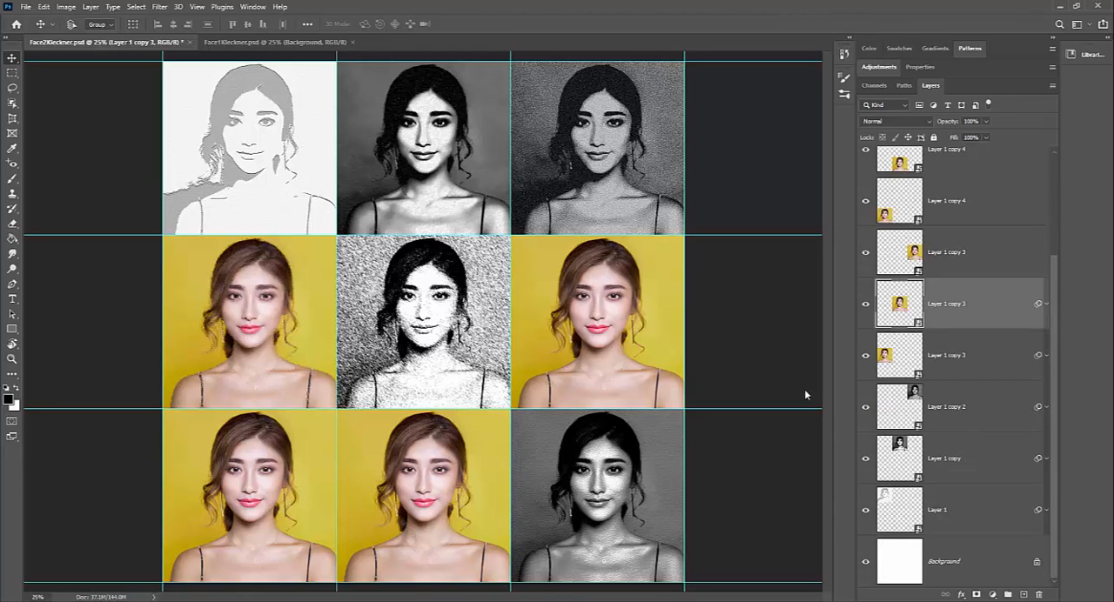